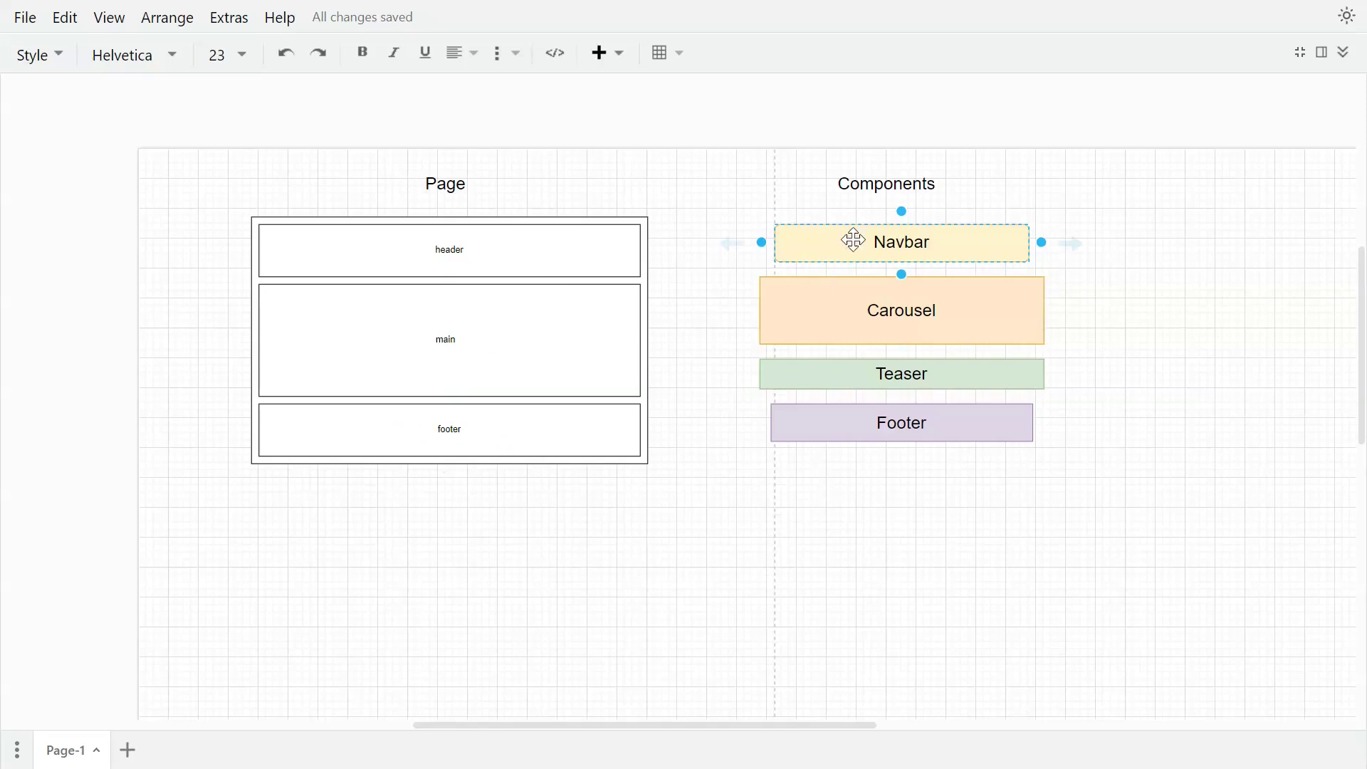
Step: Place Navbar in header, Carousel and Teaser in main, and Footer in footer, then pull Navbar back out
{"action": "left_click_drag", "start_coordinate": [853, 241], "coordinate": [416, 249]}
{"action": "left_click_drag", "start_coordinate": [876, 318], "coordinate": [426, 340]}
{"action": "left_click_drag", "start_coordinate": [912, 373], "coordinate": [470, 379]}
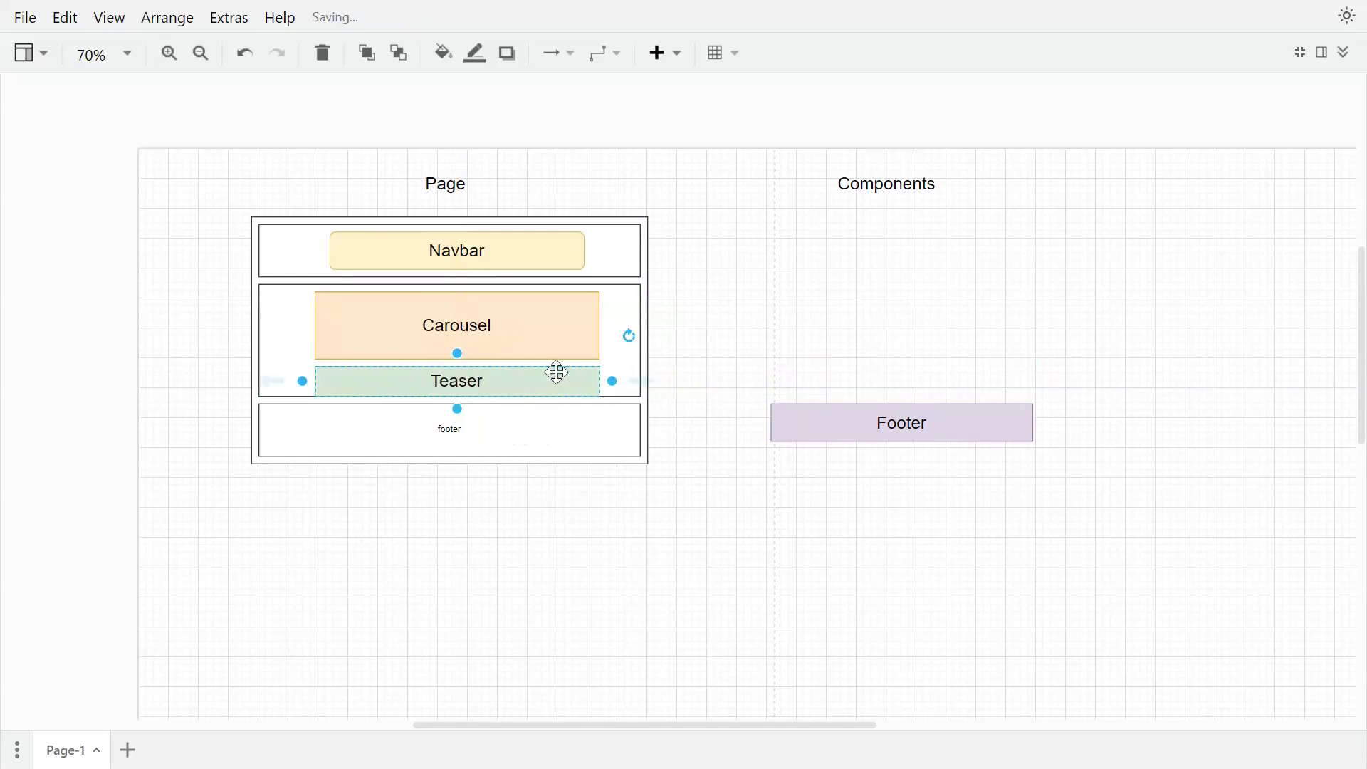
{"action": "left_click_drag", "start_coordinate": [913, 419], "coordinate": [465, 436]}
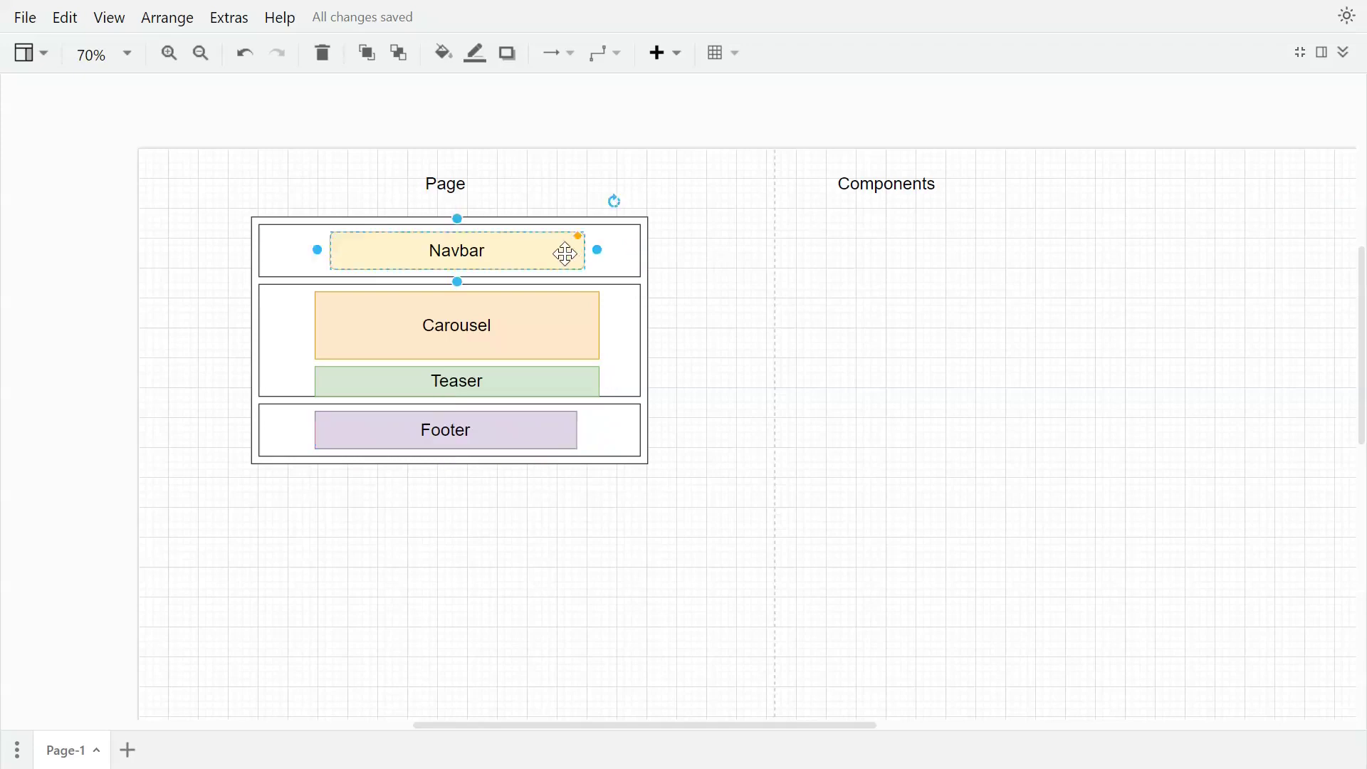
{"action": "left_click_drag", "start_coordinate": [565, 253], "coordinate": [905, 276]}
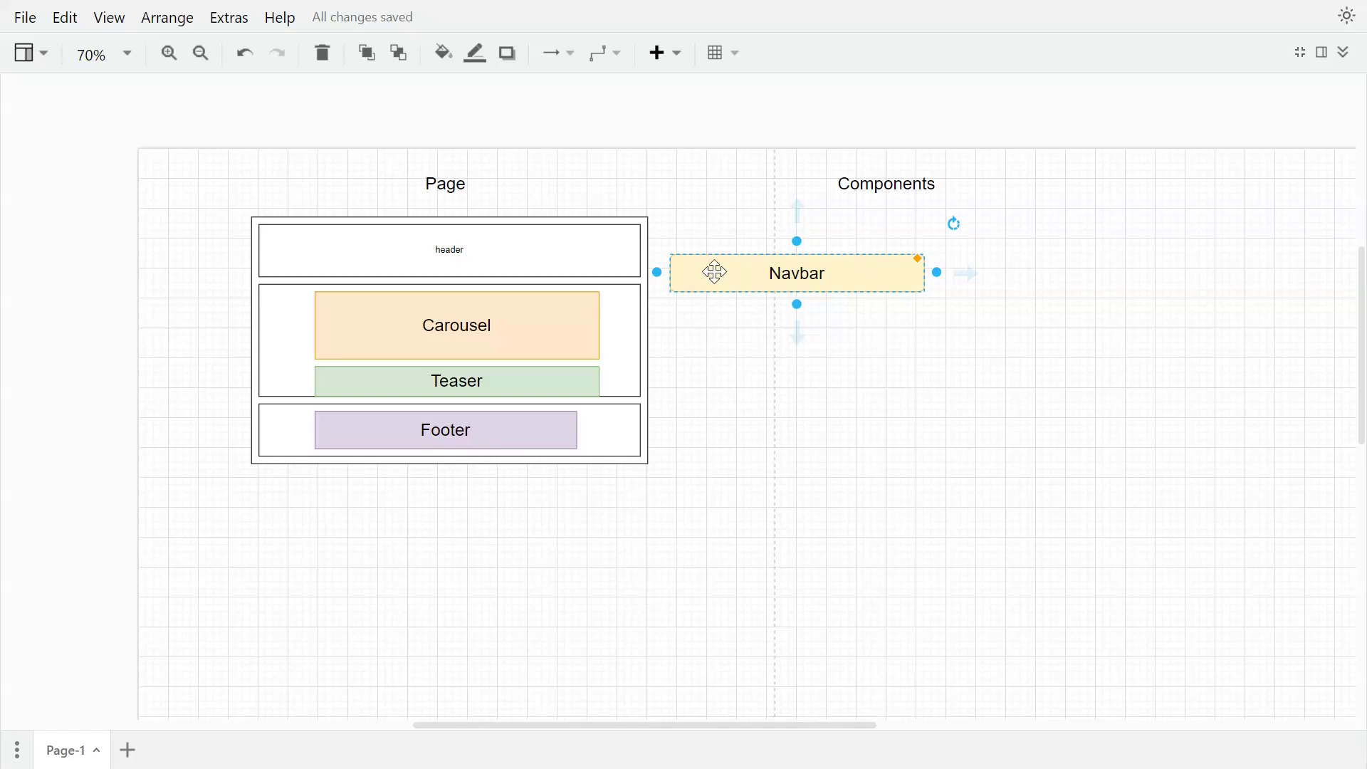
Step: Return Navbar to the header box and move Carousel and Teaser out of main into Components
{"action": "left_click_drag", "start_coordinate": [736, 274], "coordinate": [395, 255]}
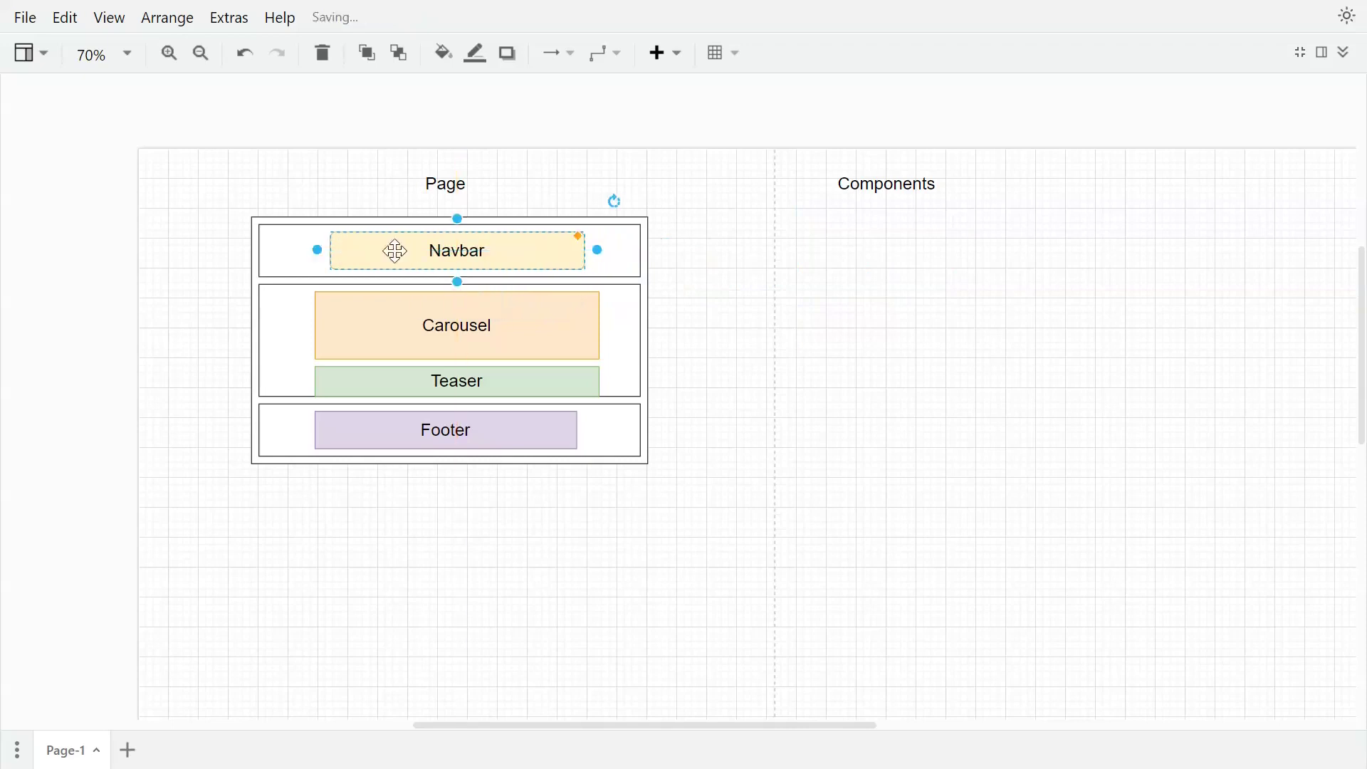
{"action": "left_click_drag", "start_coordinate": [516, 320], "coordinate": [851, 337]}
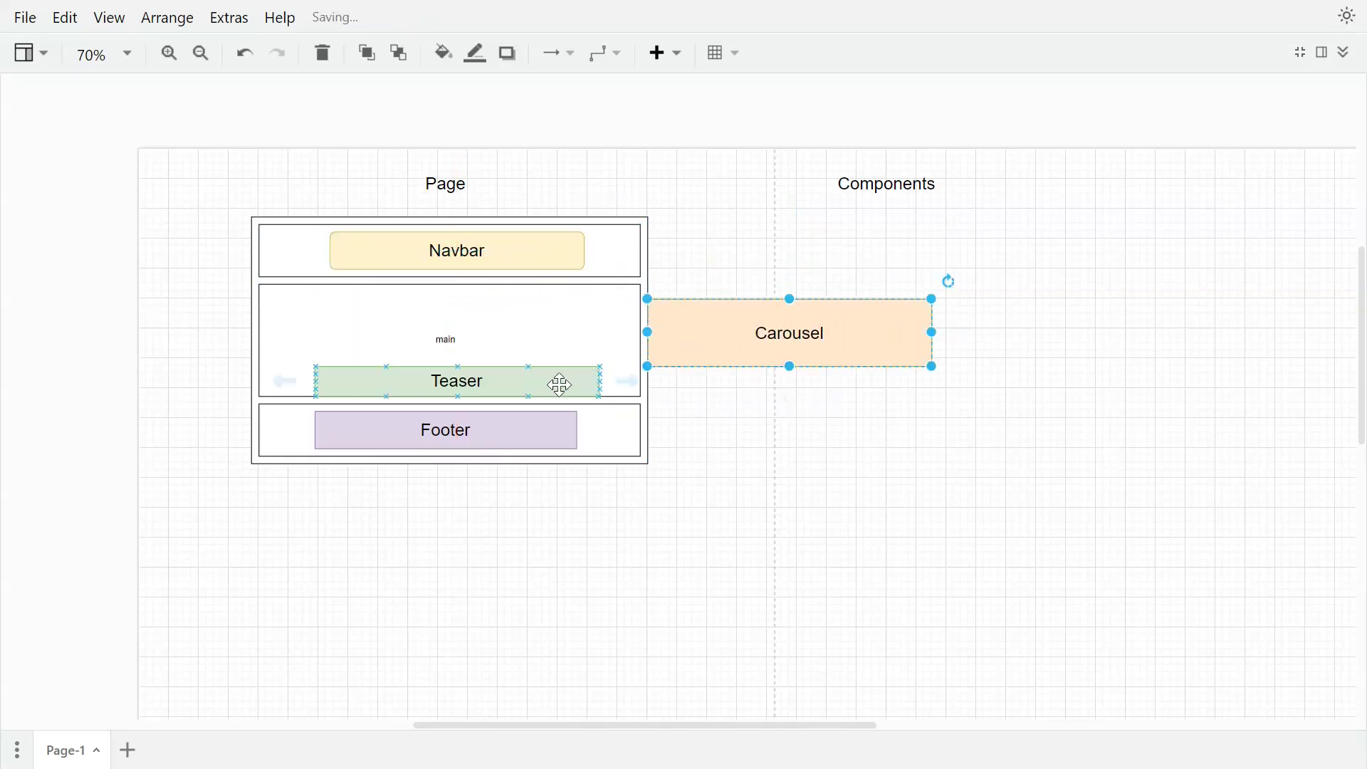
{"action": "left_click_drag", "start_coordinate": [560, 382], "coordinate": [945, 437]}
{"action": "left_click_drag", "start_coordinate": [843, 322], "coordinate": [935, 326]}
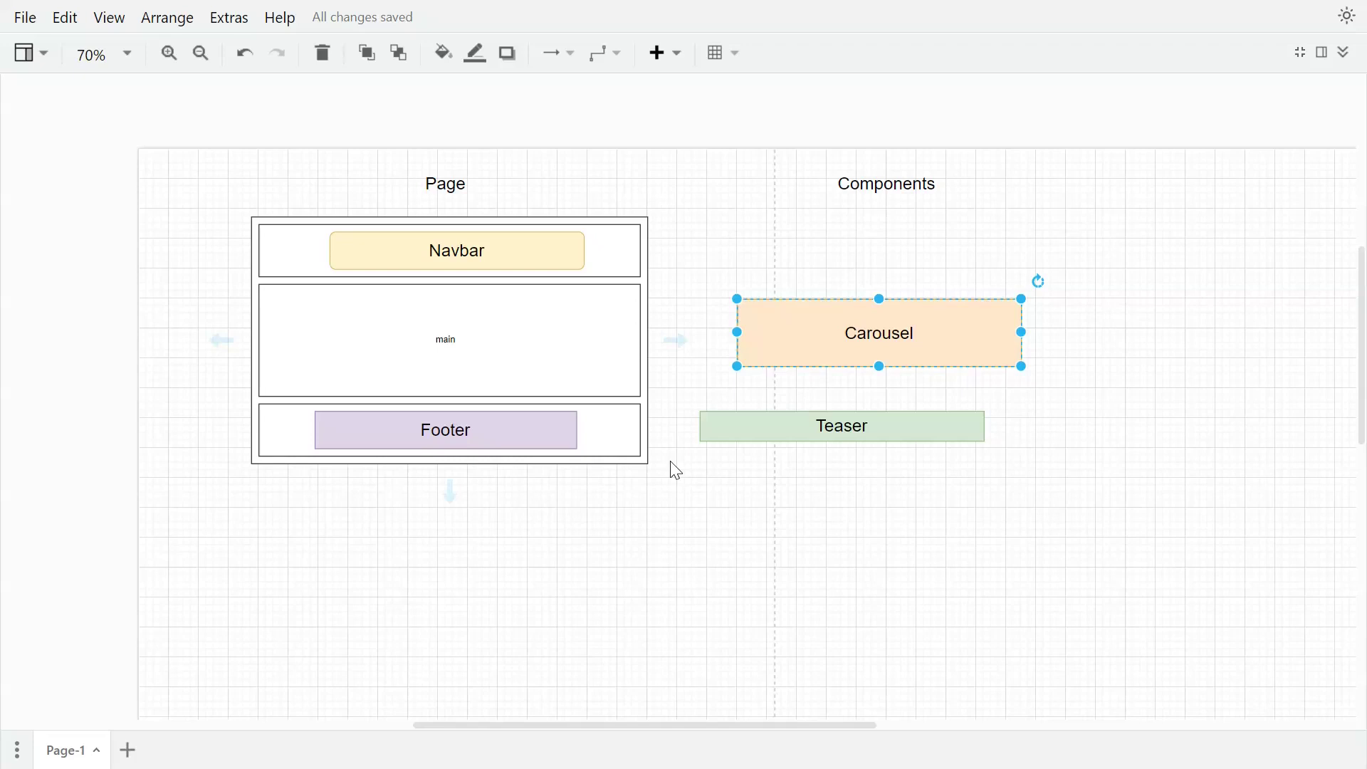
{"action": "key", "text": "alt+Tab"}
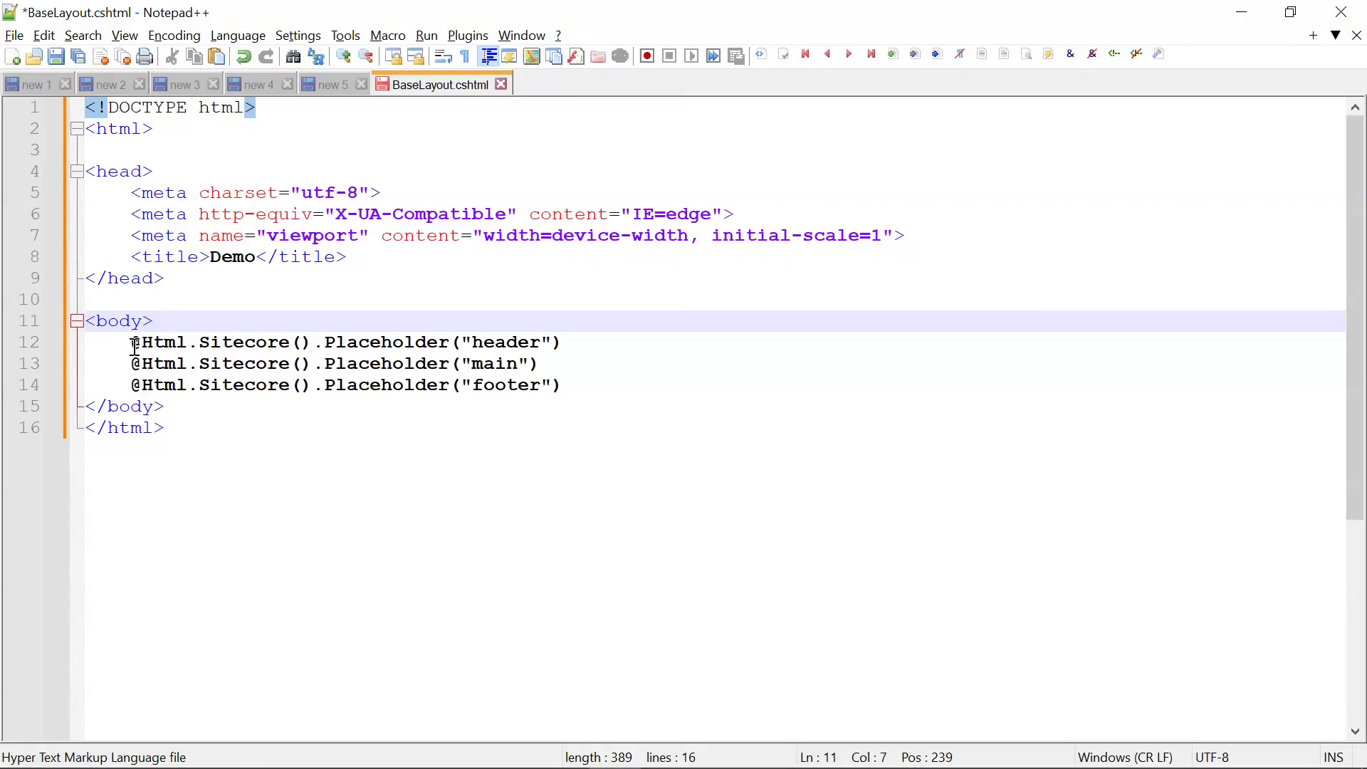
Step: Highlight the header, main and footer Placeholder lines (12–14) in BaseLayout.cshtml
{"action": "left_click_drag", "start_coordinate": [133, 342], "coordinate": [581, 392]}
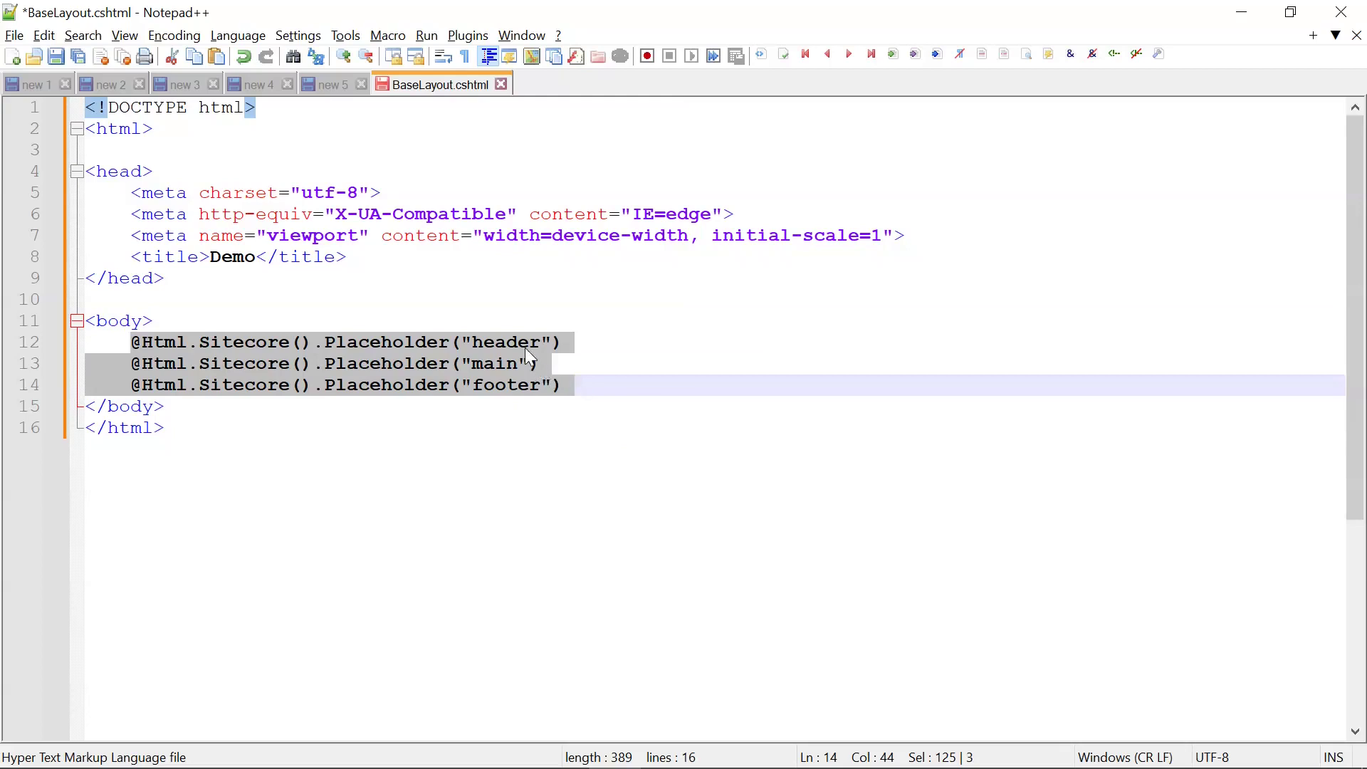
{"action": "left_click", "coordinate": [582, 384]}
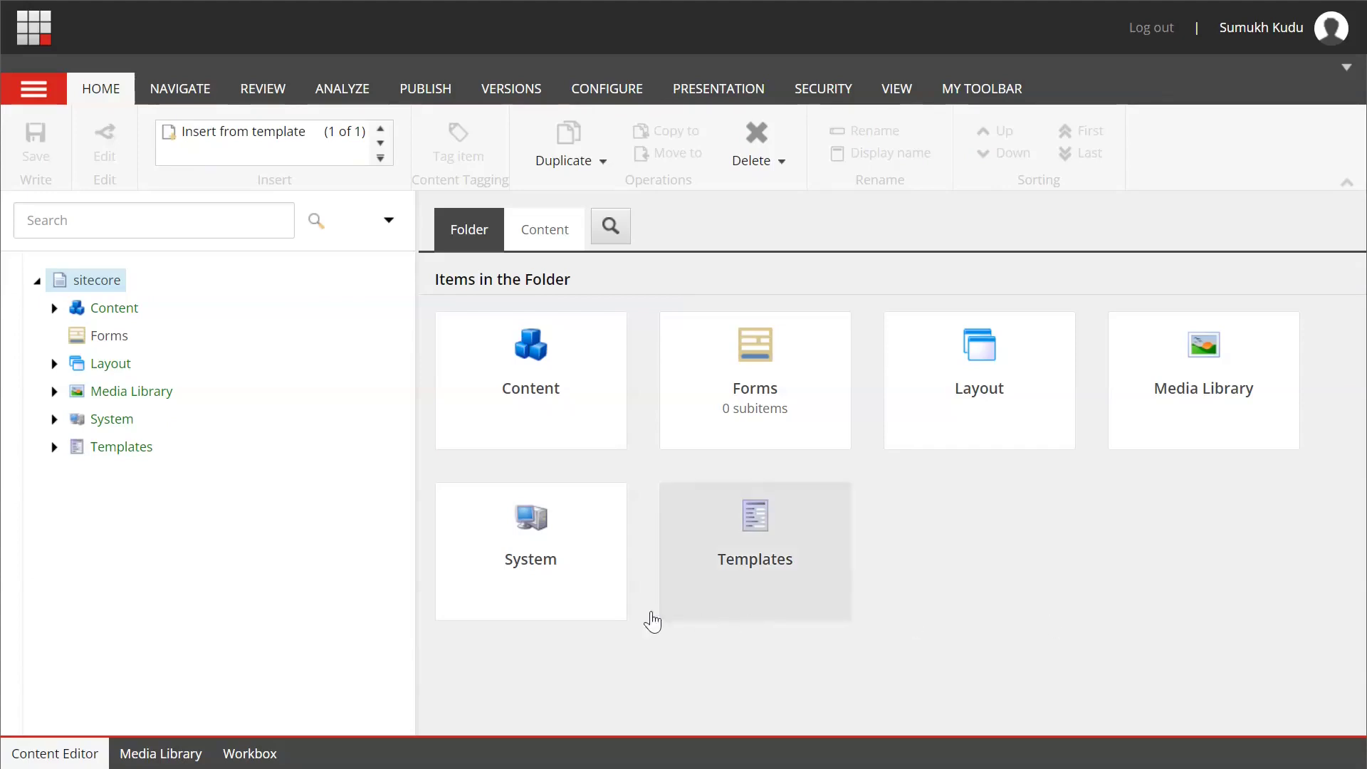
Step: Expand Layout, Renderings, Custom and Placeholder Settings in the content tree
{"action": "left_click", "coordinate": [53, 364]}
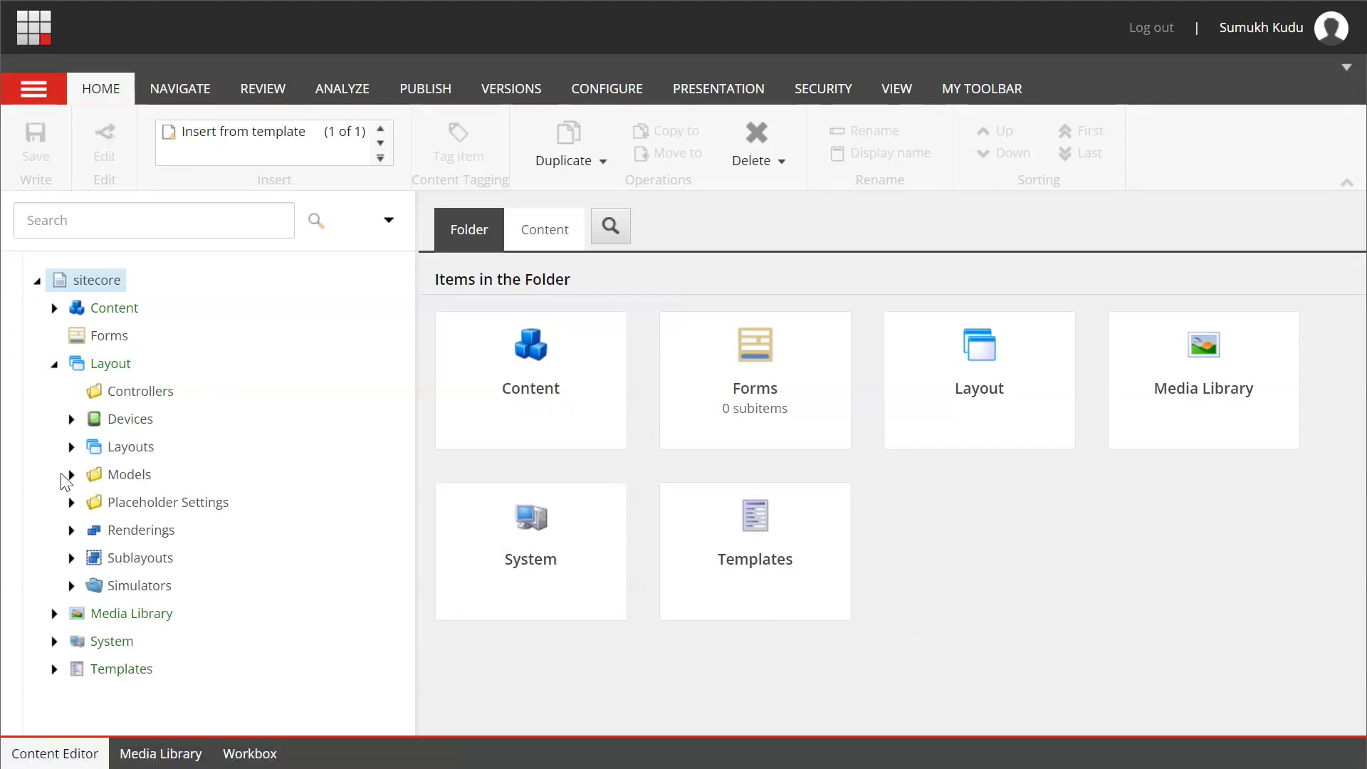
{"action": "left_click", "coordinate": [71, 530]}
{"action": "scroll", "coordinate": [78, 545], "scroll_direction": "down", "scroll_amount": 2}
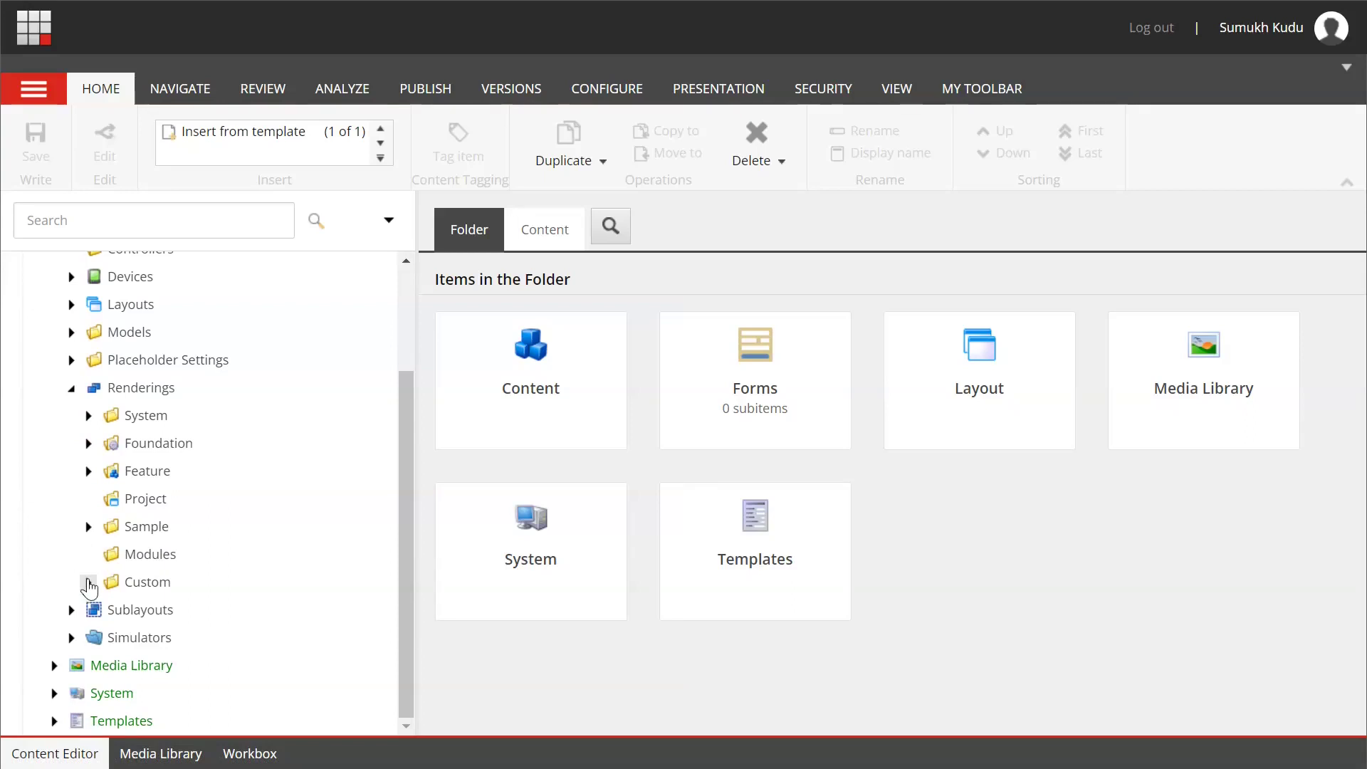
{"action": "left_click", "coordinate": [88, 579]}
{"action": "scroll", "coordinate": [142, 513], "scroll_direction": "down", "scroll_amount": 2}
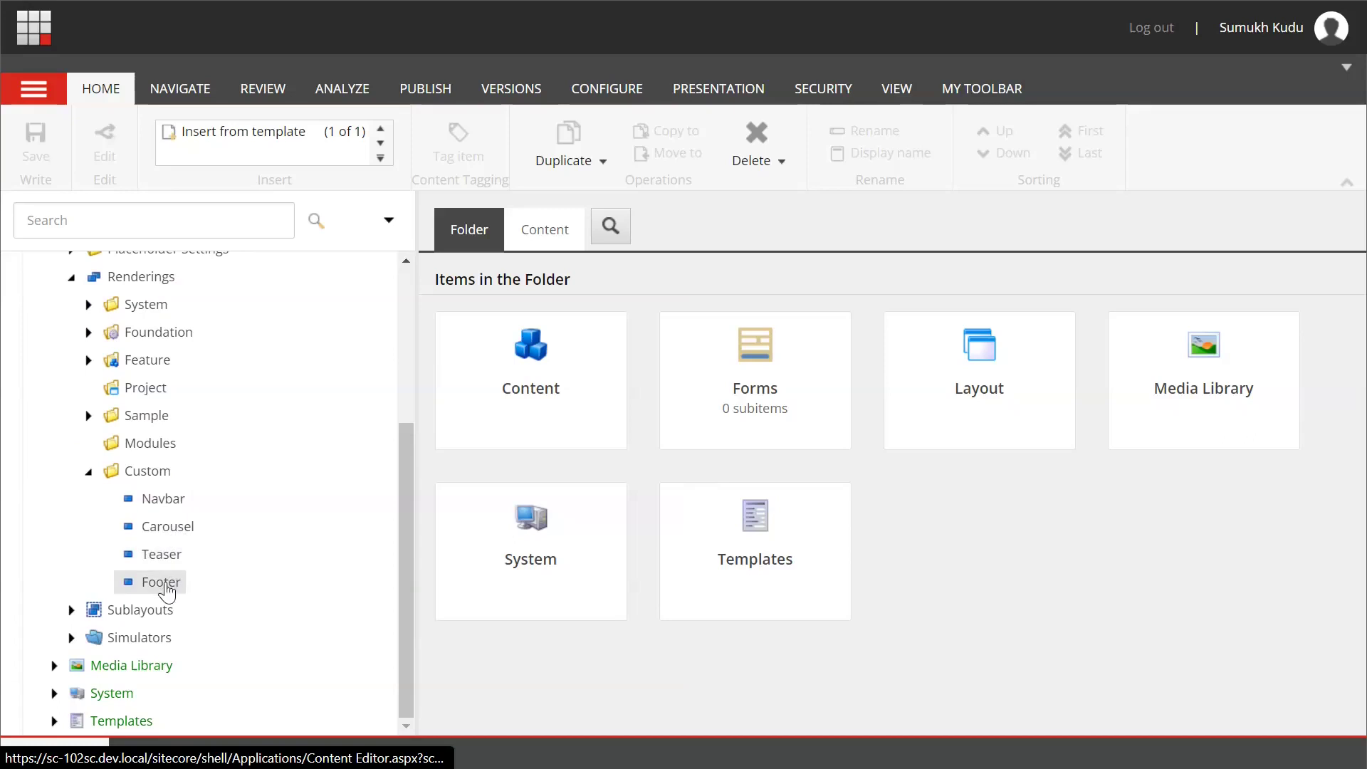
{"action": "scroll", "coordinate": [168, 595], "scroll_direction": "up", "scroll_amount": 3}
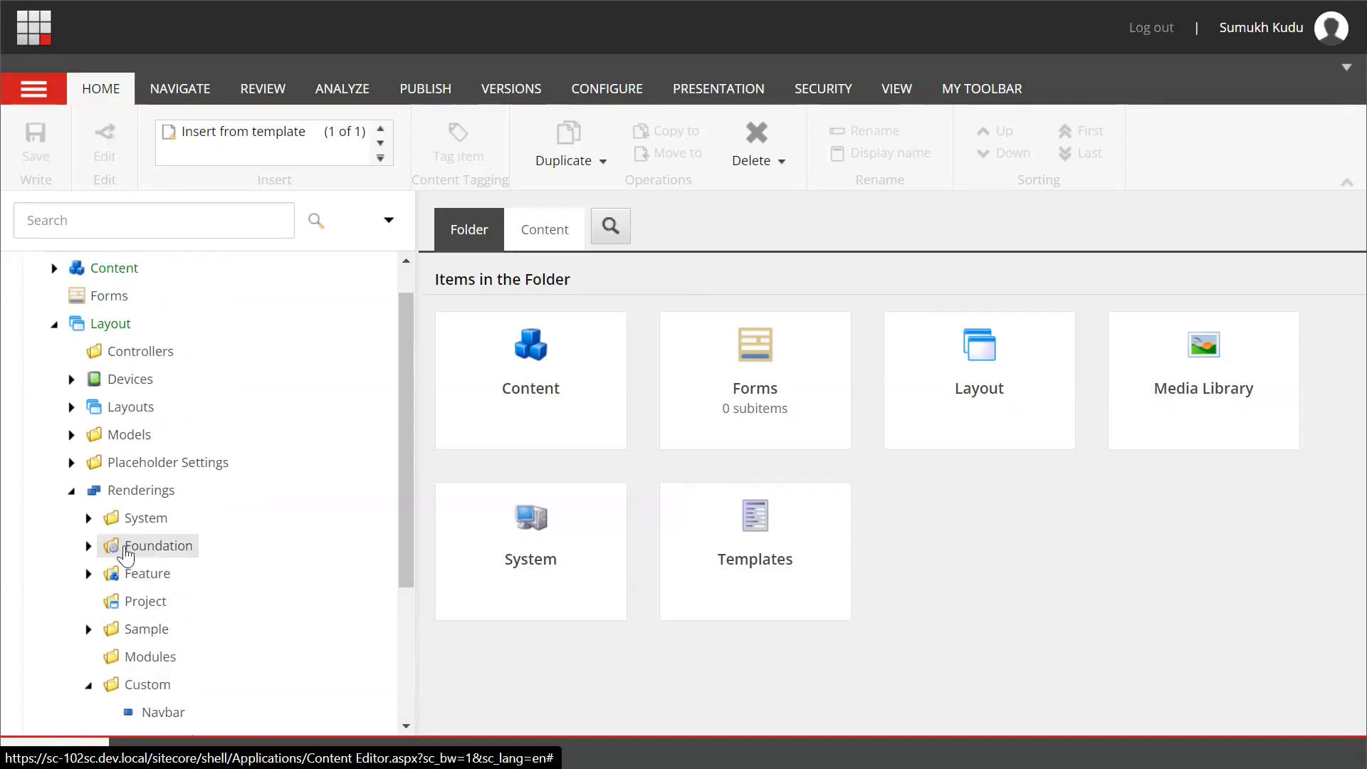
{"action": "left_click", "coordinate": [72, 462]}
{"action": "scroll", "coordinate": [171, 366], "scroll_direction": "down", "scroll_amount": 2}
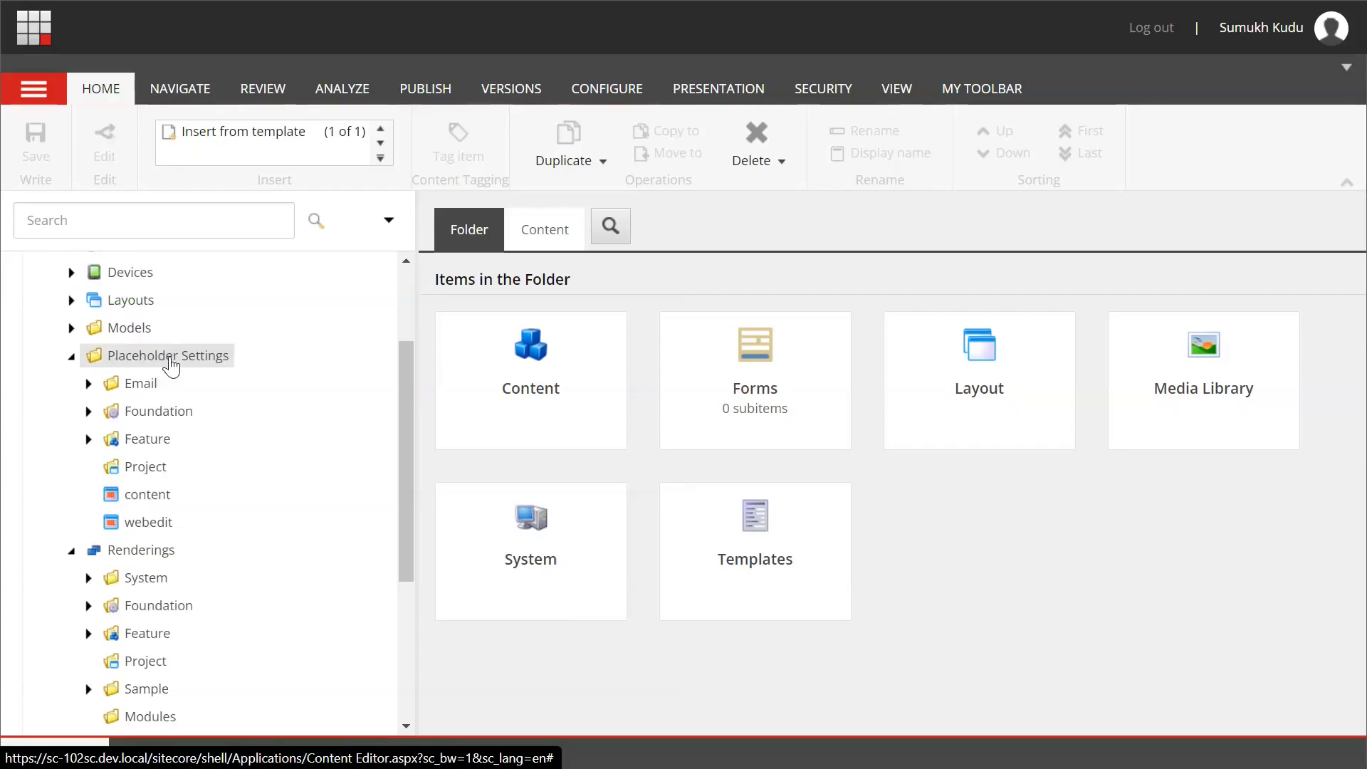
{"action": "right_click", "coordinate": [171, 366]}
Step: Create a placeholder settings folder named Custom and sort it last under Placeholder Settings
{"action": "mouse_move", "coordinate": [235, 370]}
{"action": "left_click", "coordinate": [448, 402]}
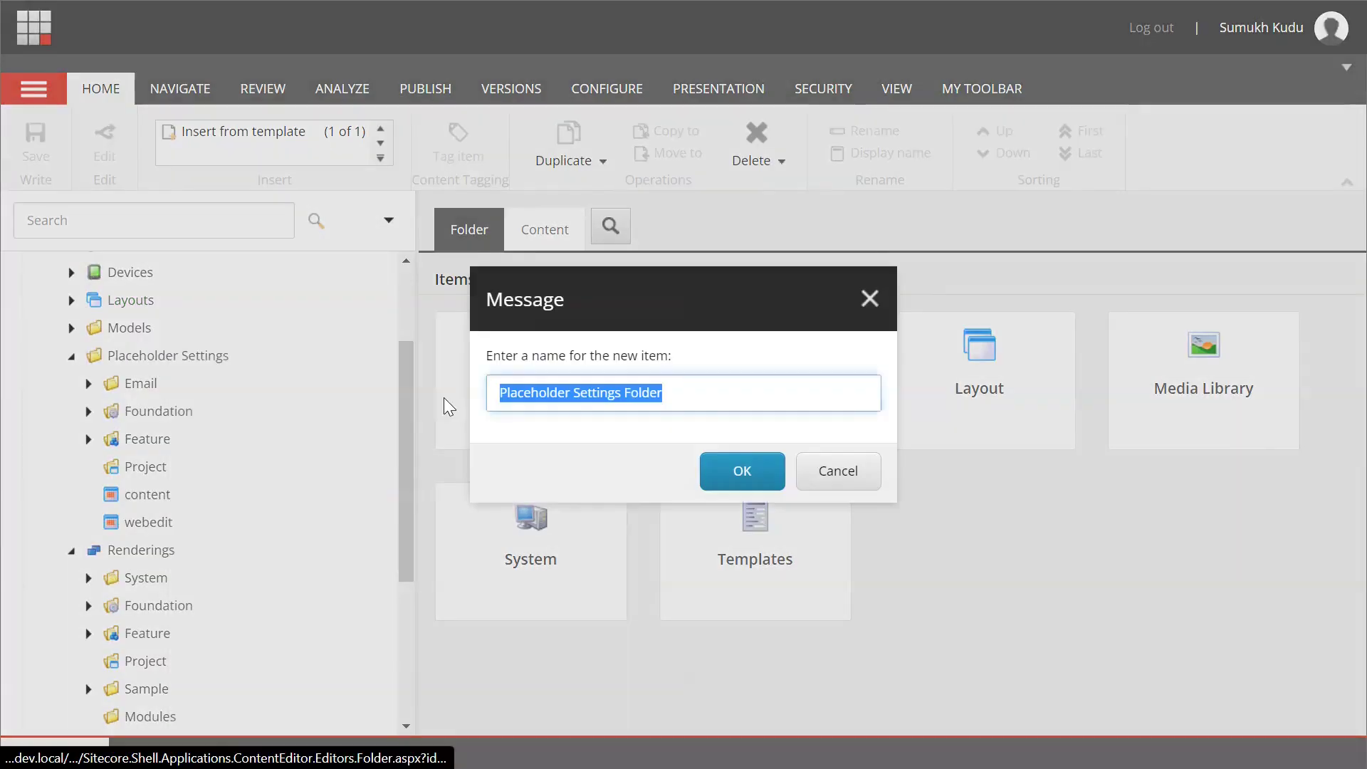
{"action": "key", "text": "BackSpace"}
{"action": "type", "text": "Cus"}
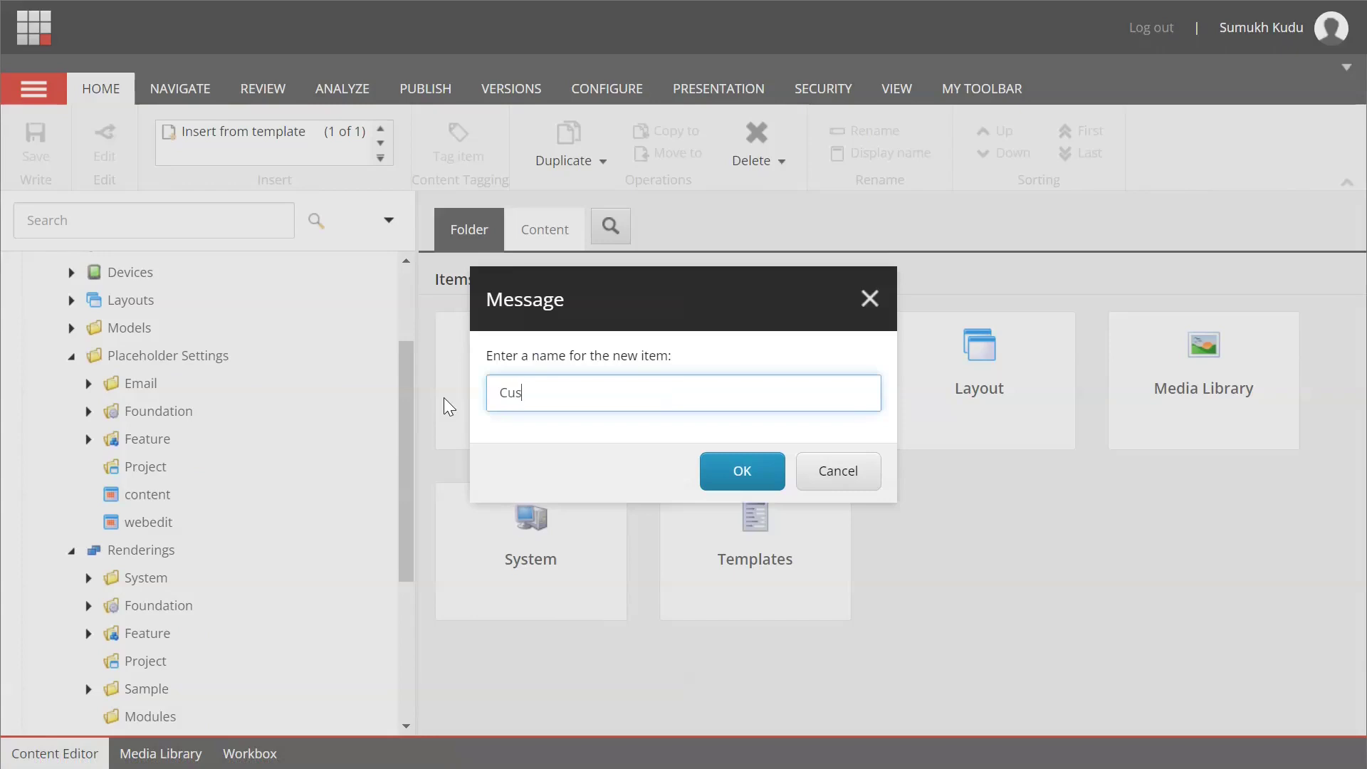
{"action": "type", "text": "tom"}
{"action": "left_click", "coordinate": [749, 478]}
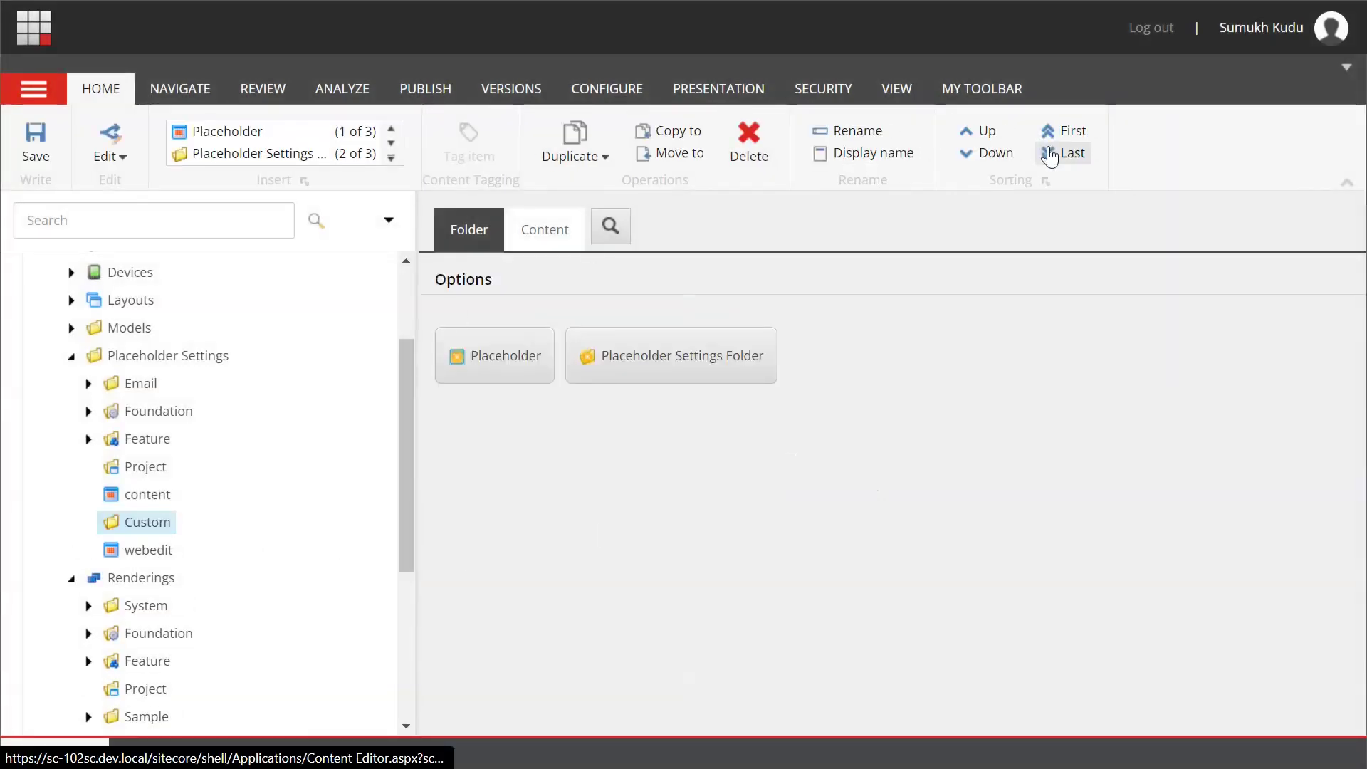
{"action": "left_click", "coordinate": [1049, 156]}
Step: Insert a header placeholder into the Custom folder, cancelling an accidental duplicate
{"action": "right_click", "coordinate": [148, 554]}
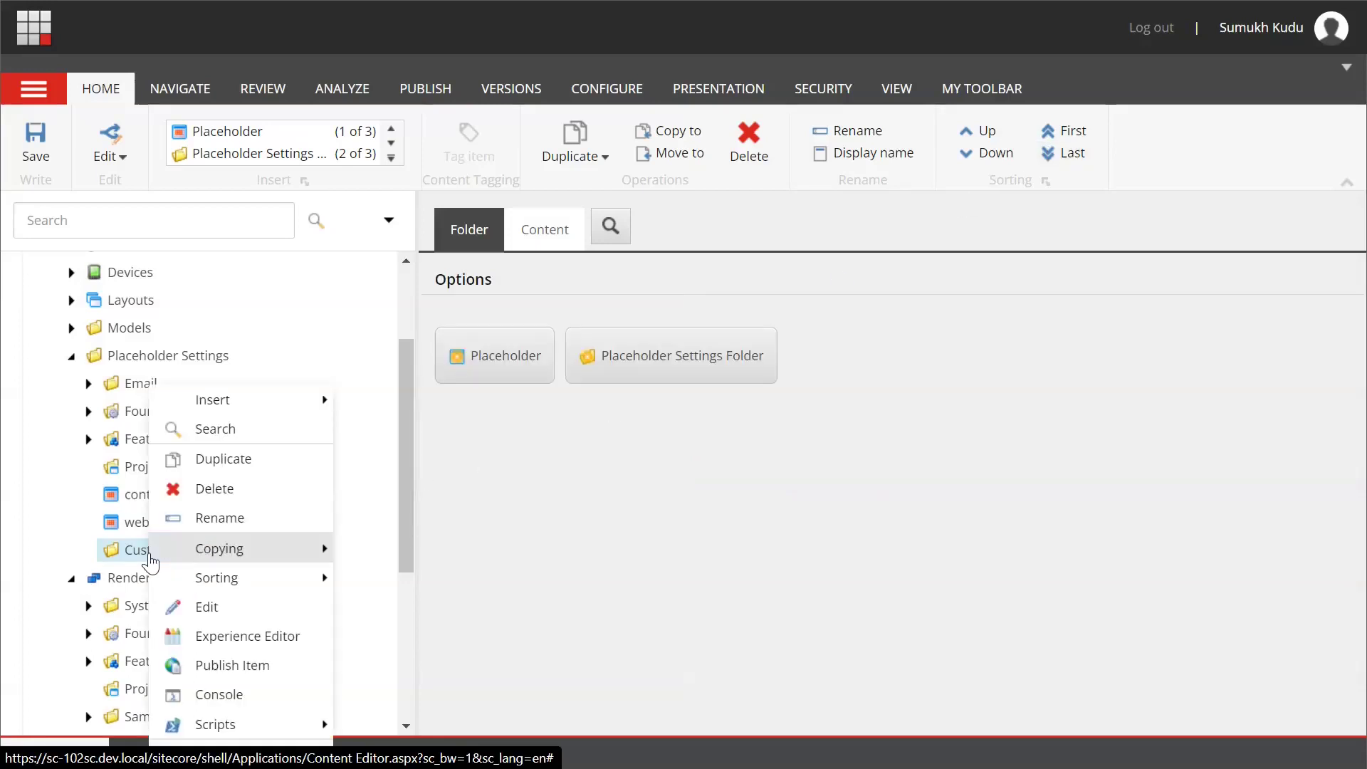
{"action": "mouse_move", "coordinate": [247, 403]}
{"action": "left_click", "coordinate": [375, 400]}
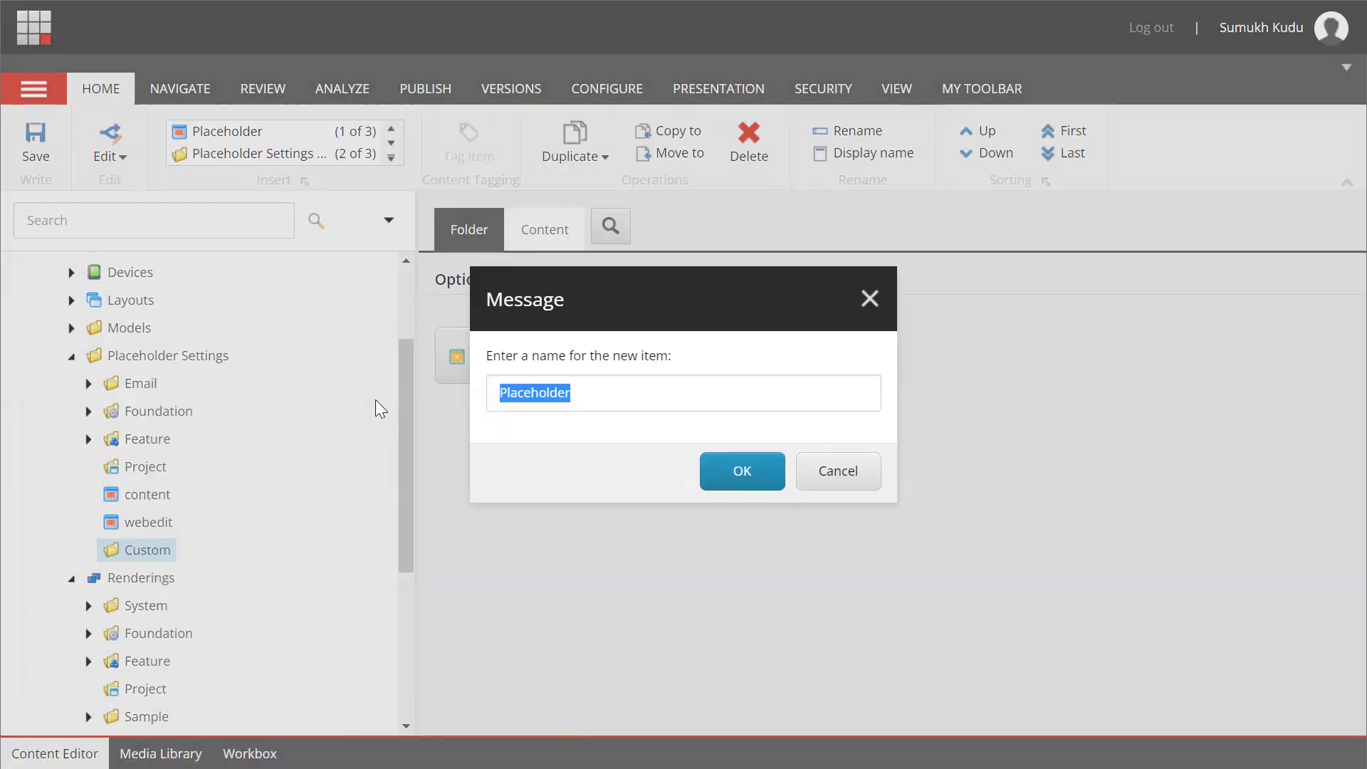
{"action": "key", "text": "BackSpace"}
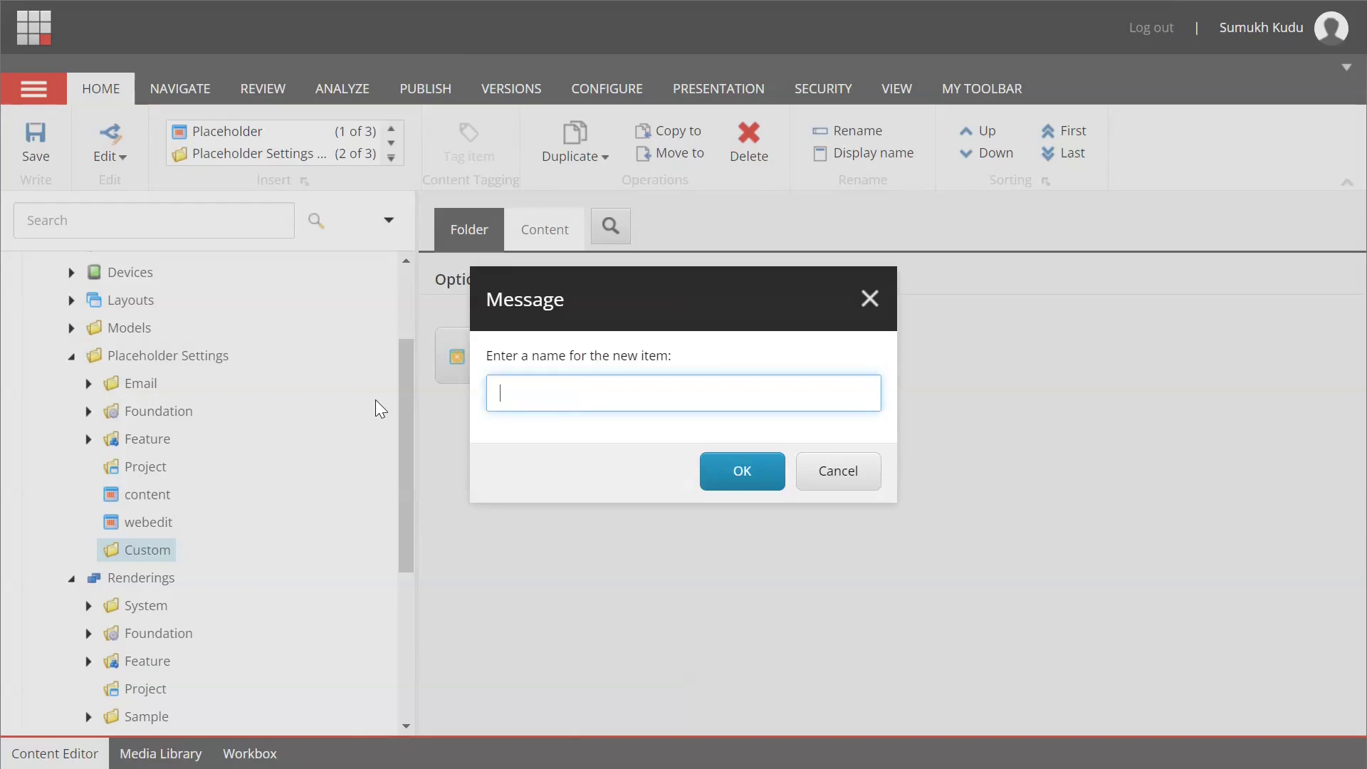
{"action": "type", "text": "header"}
{"action": "left_click", "coordinate": [739, 479]}
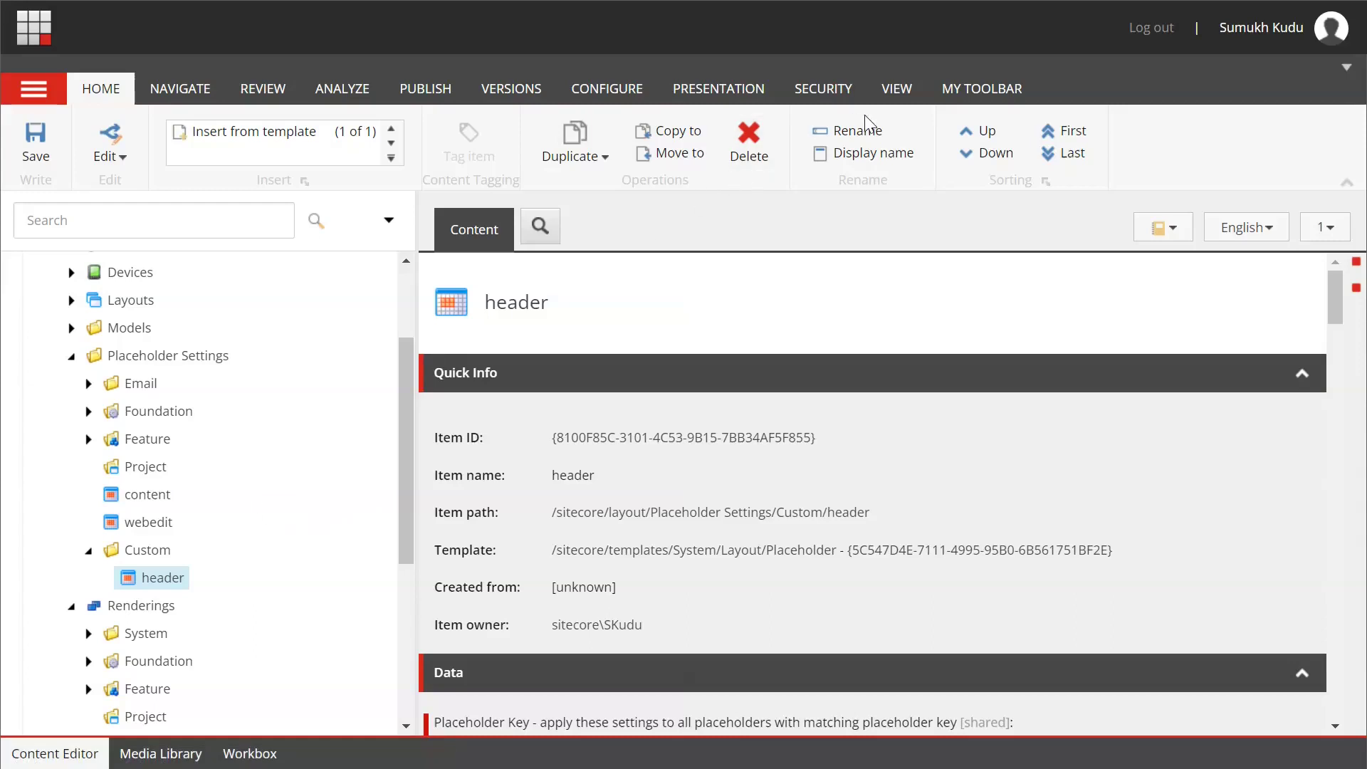
{"action": "left_click", "coordinate": [574, 135]}
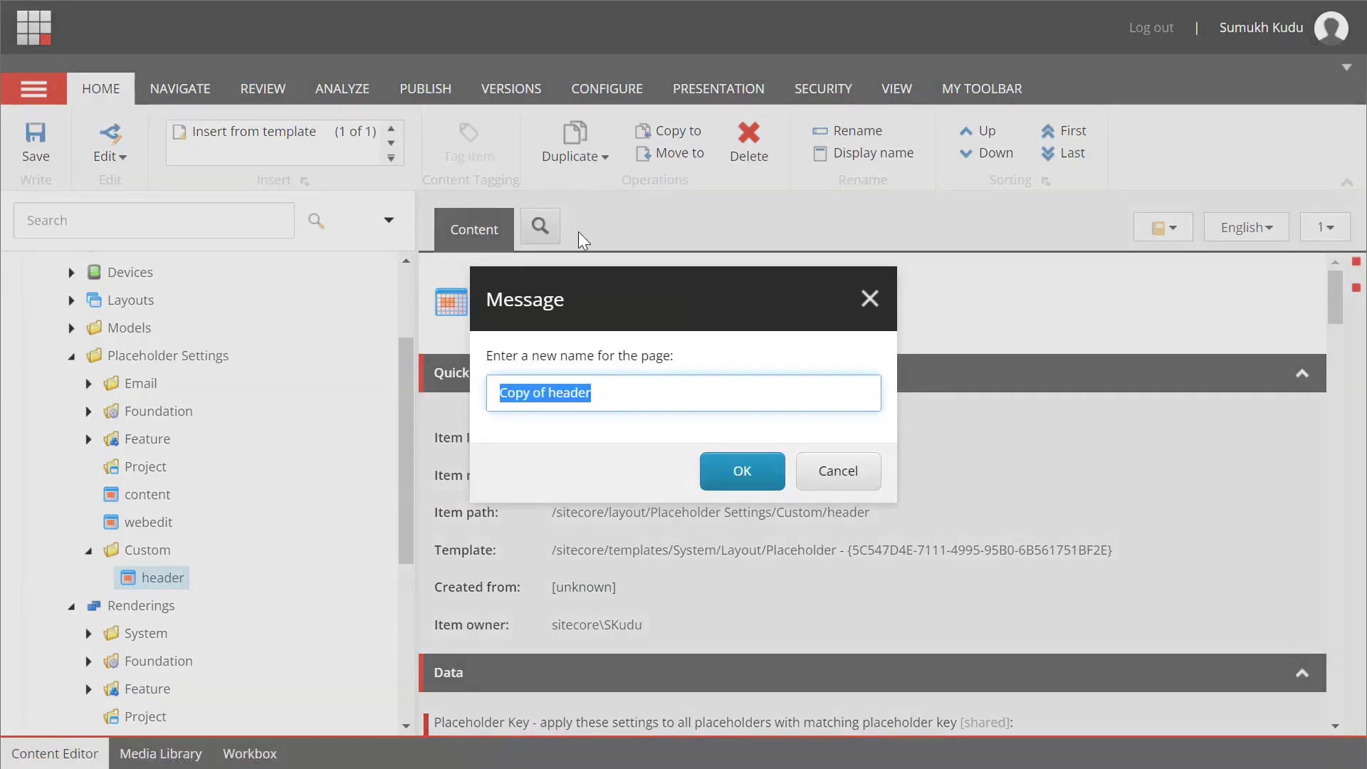
{"action": "left_click", "coordinate": [870, 299]}
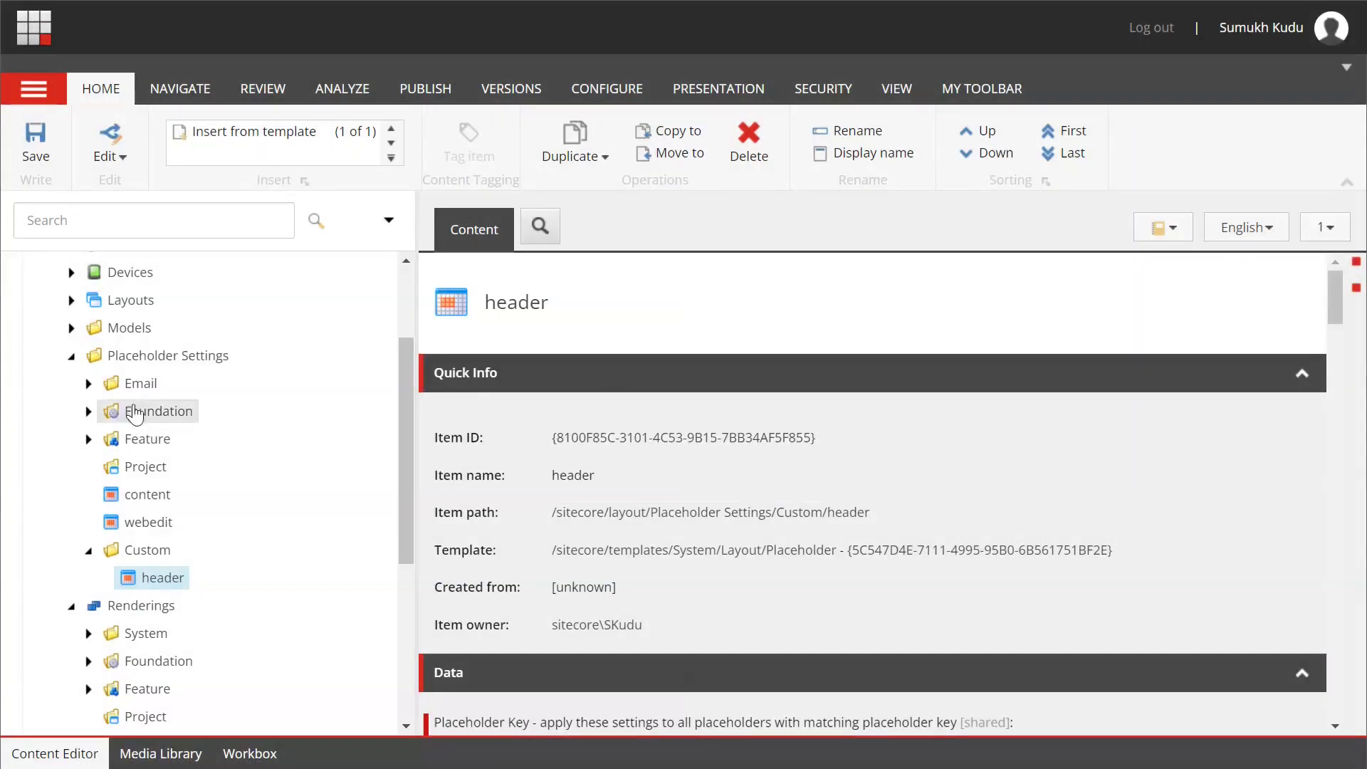
Step: Add main and footer placeholder items under the Custom folder
{"action": "right_click", "coordinate": [151, 551]}
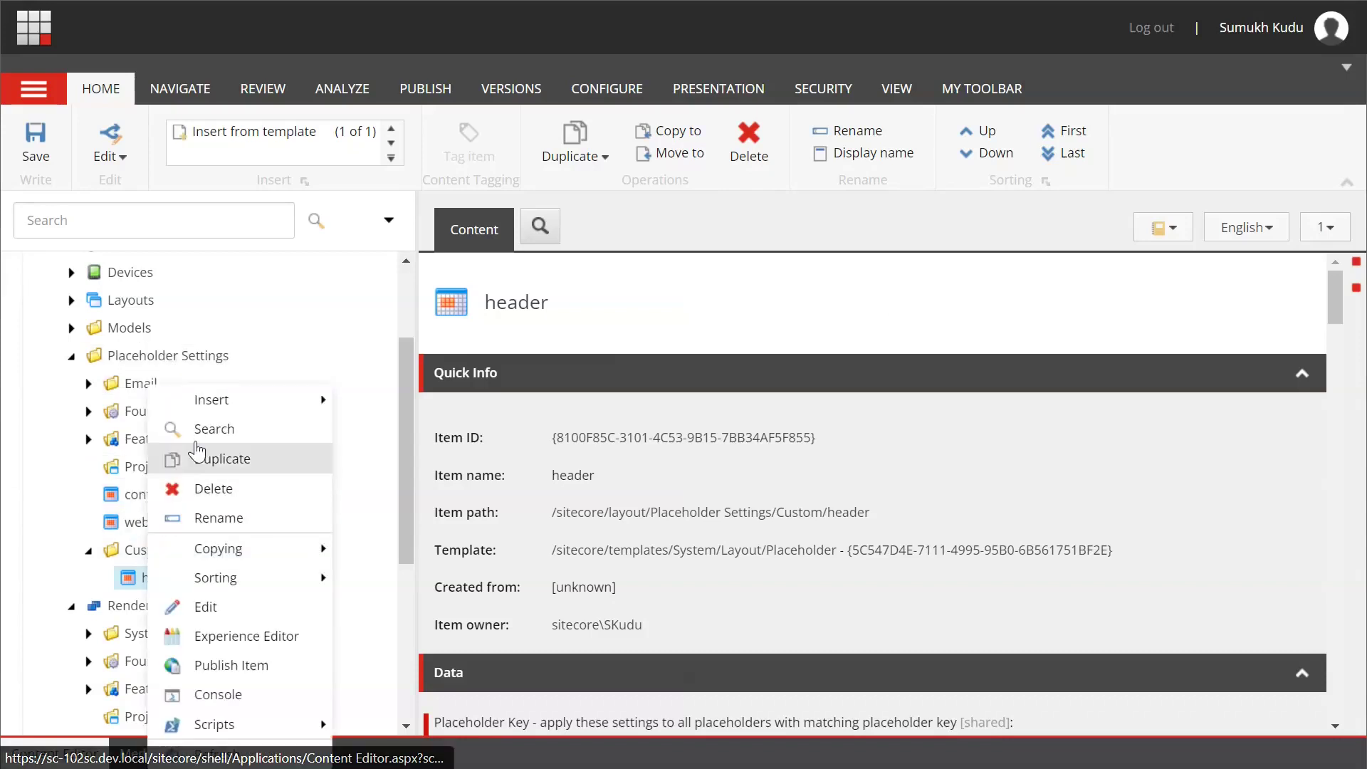
{"action": "mouse_move", "coordinate": [228, 399]}
{"action": "left_click", "coordinate": [356, 399]}
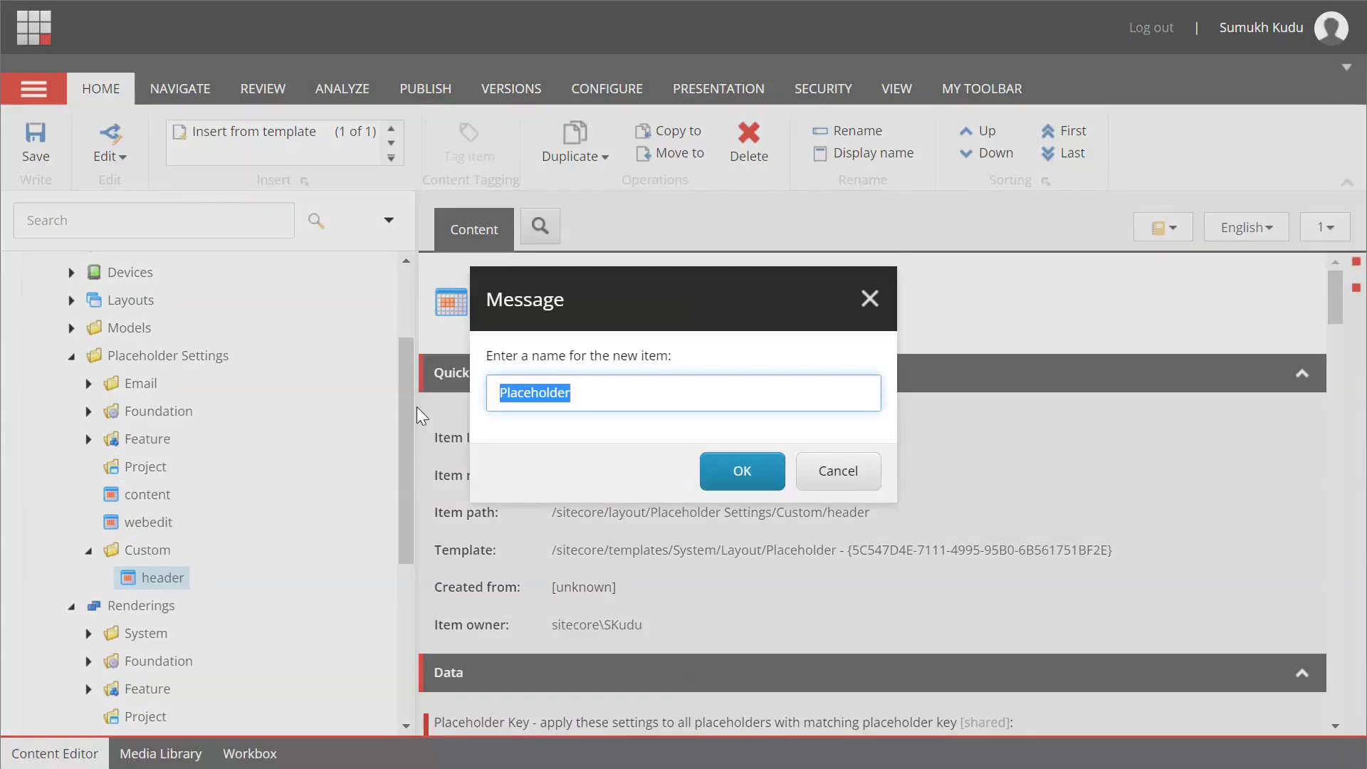
{"action": "key", "text": "BackSpace"}
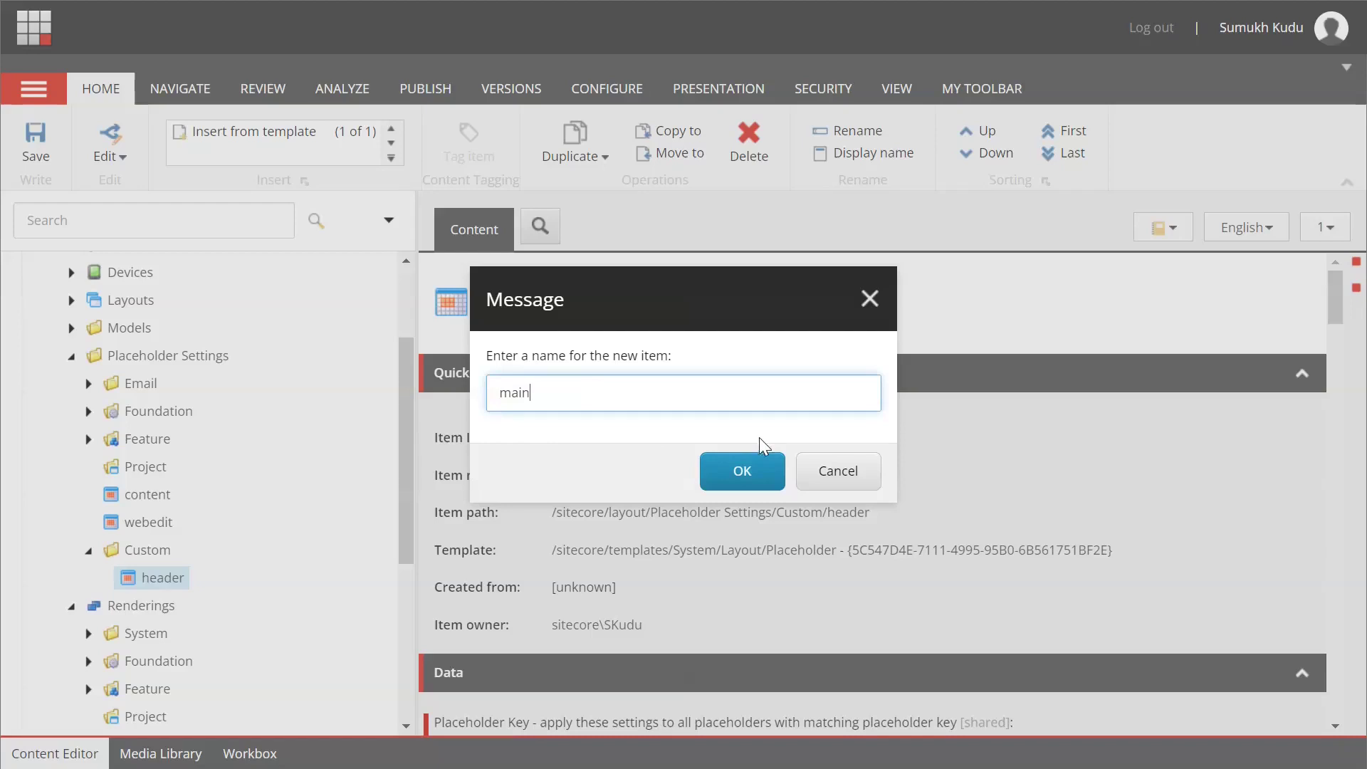
{"action": "left_click", "coordinate": [754, 470]}
{"action": "right_click", "coordinate": [145, 557]}
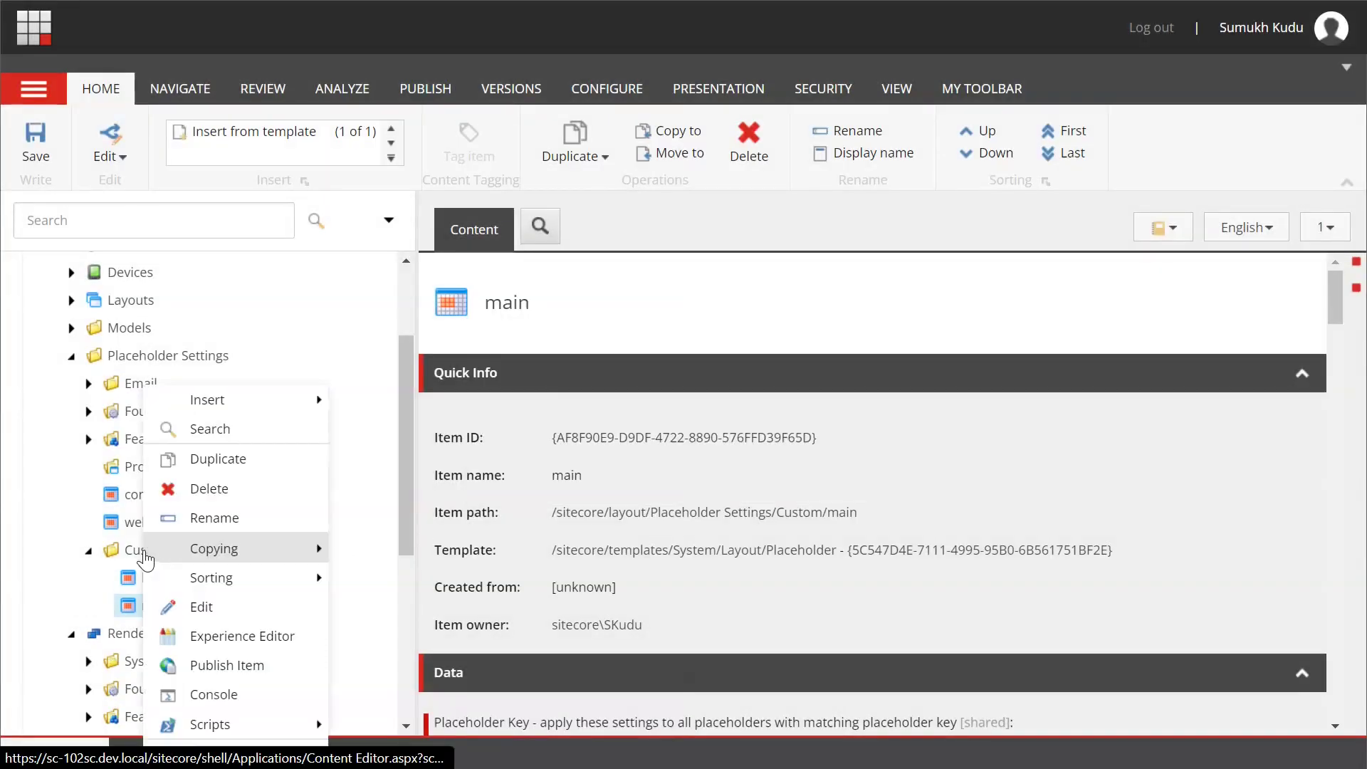
{"action": "mouse_move", "coordinate": [265, 400]}
{"action": "left_click", "coordinate": [378, 401]}
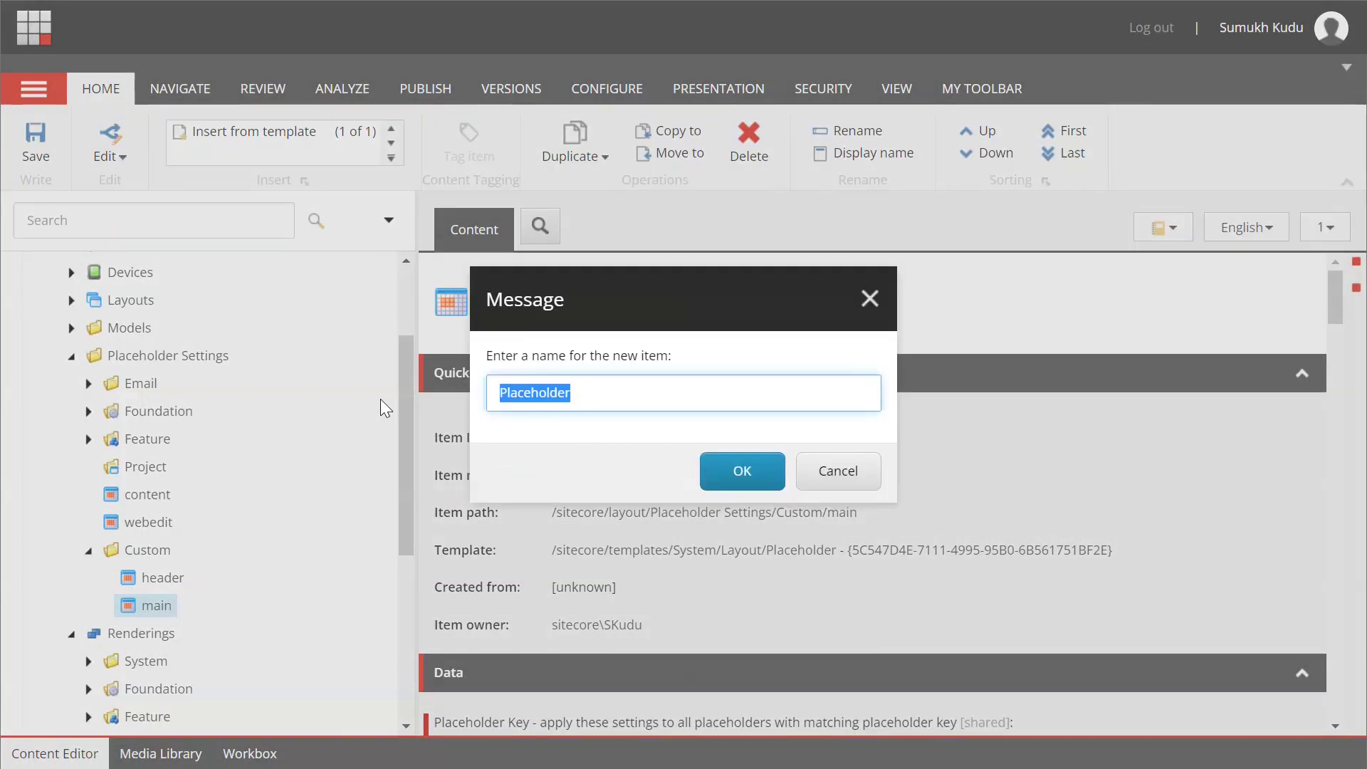
{"action": "key", "text": "BackSpace"}
{"action": "type", "text": "foo"}
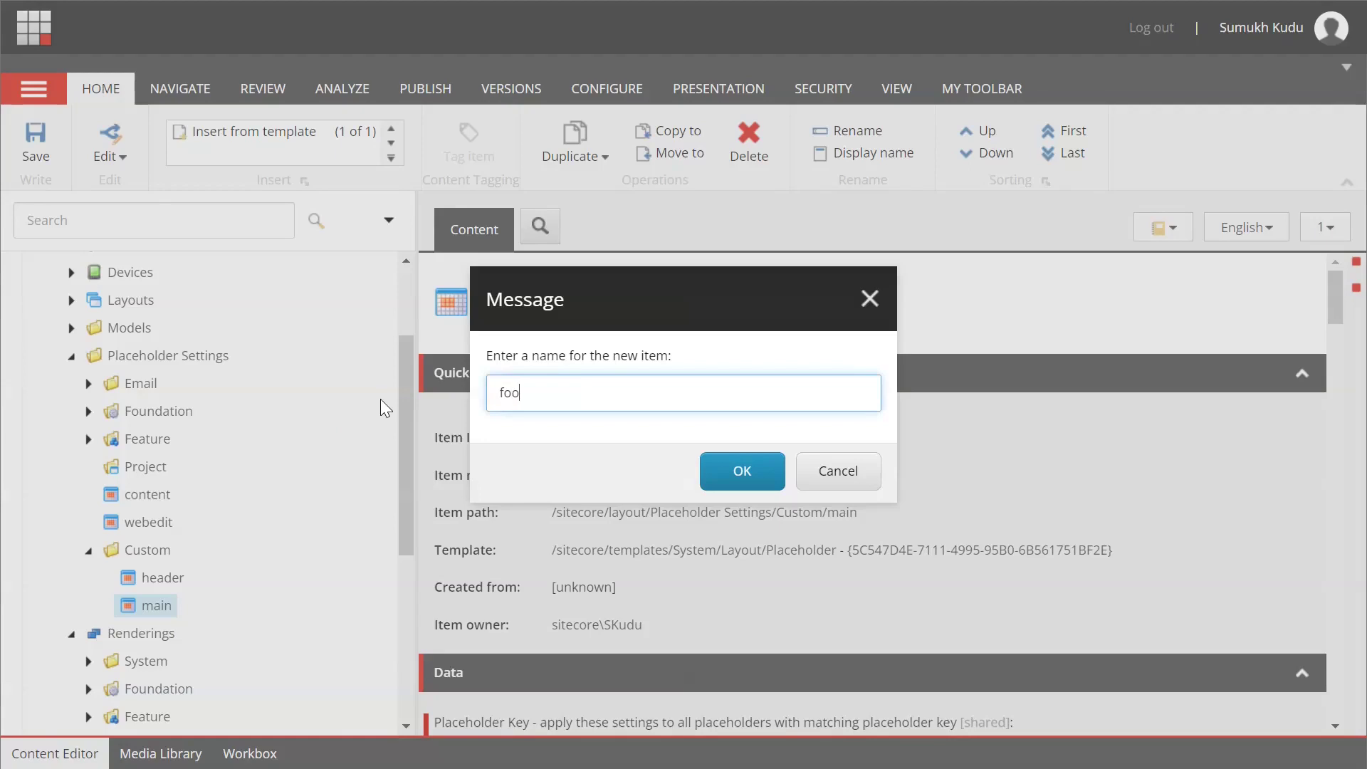
{"action": "type", "text": "ter"}
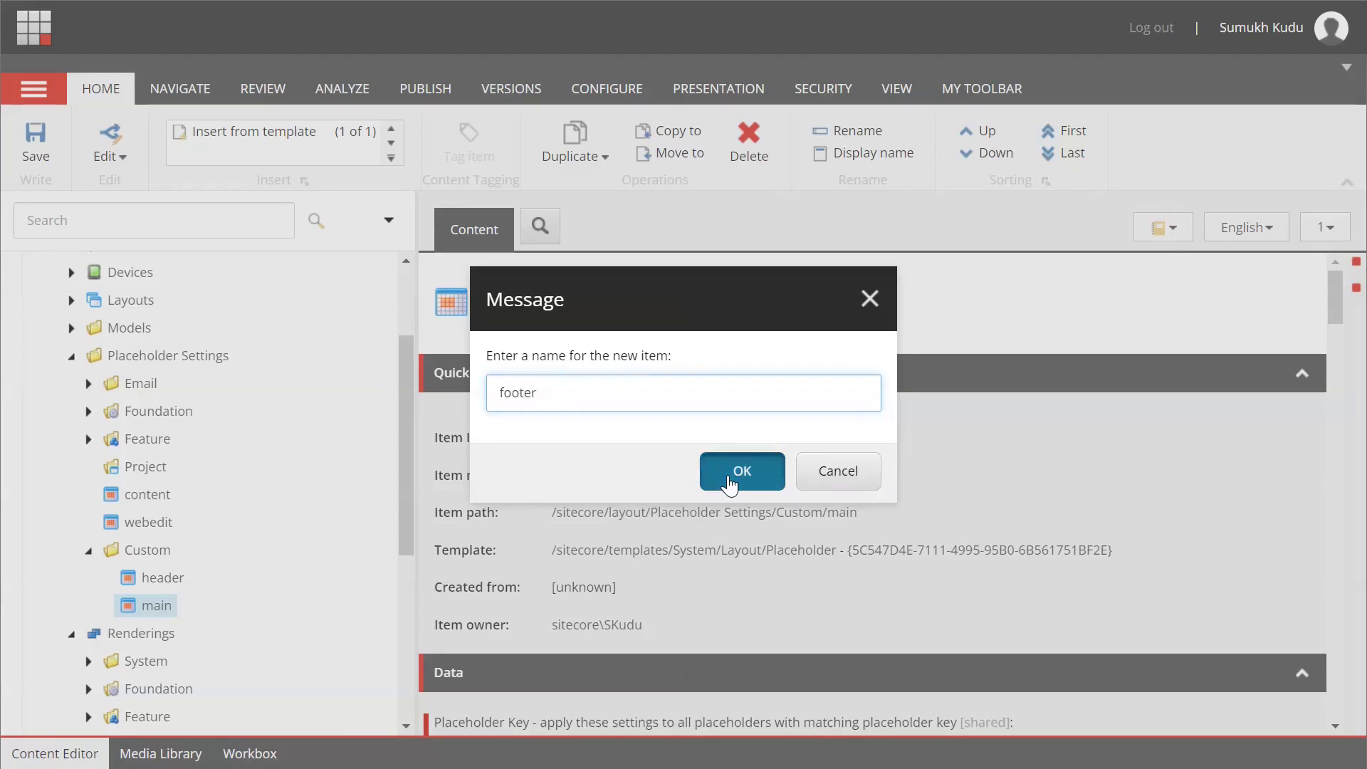
{"action": "left_click", "coordinate": [730, 486]}
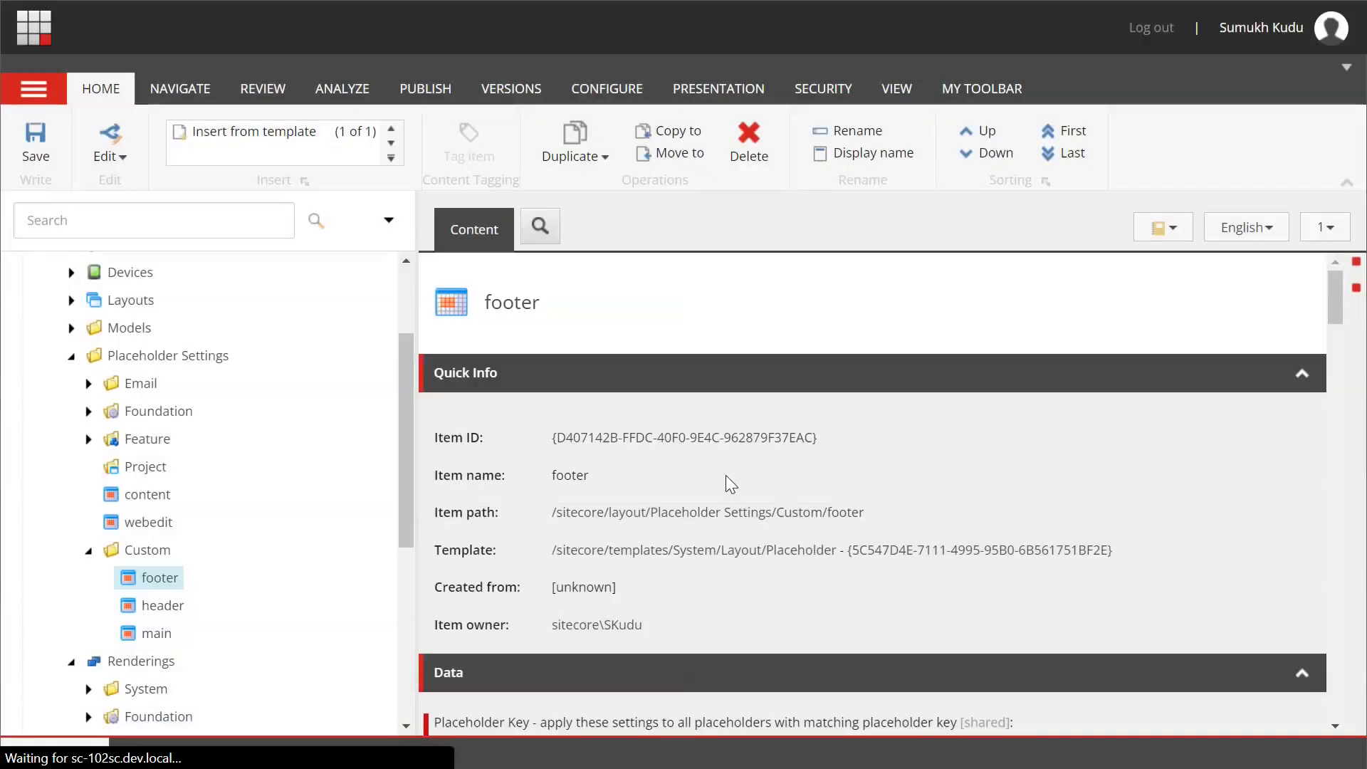
Step: Sort footer last under Custom and open the header placeholder item
{"action": "left_click", "coordinate": [1065, 162]}
{"action": "left_click", "coordinate": [160, 578]}
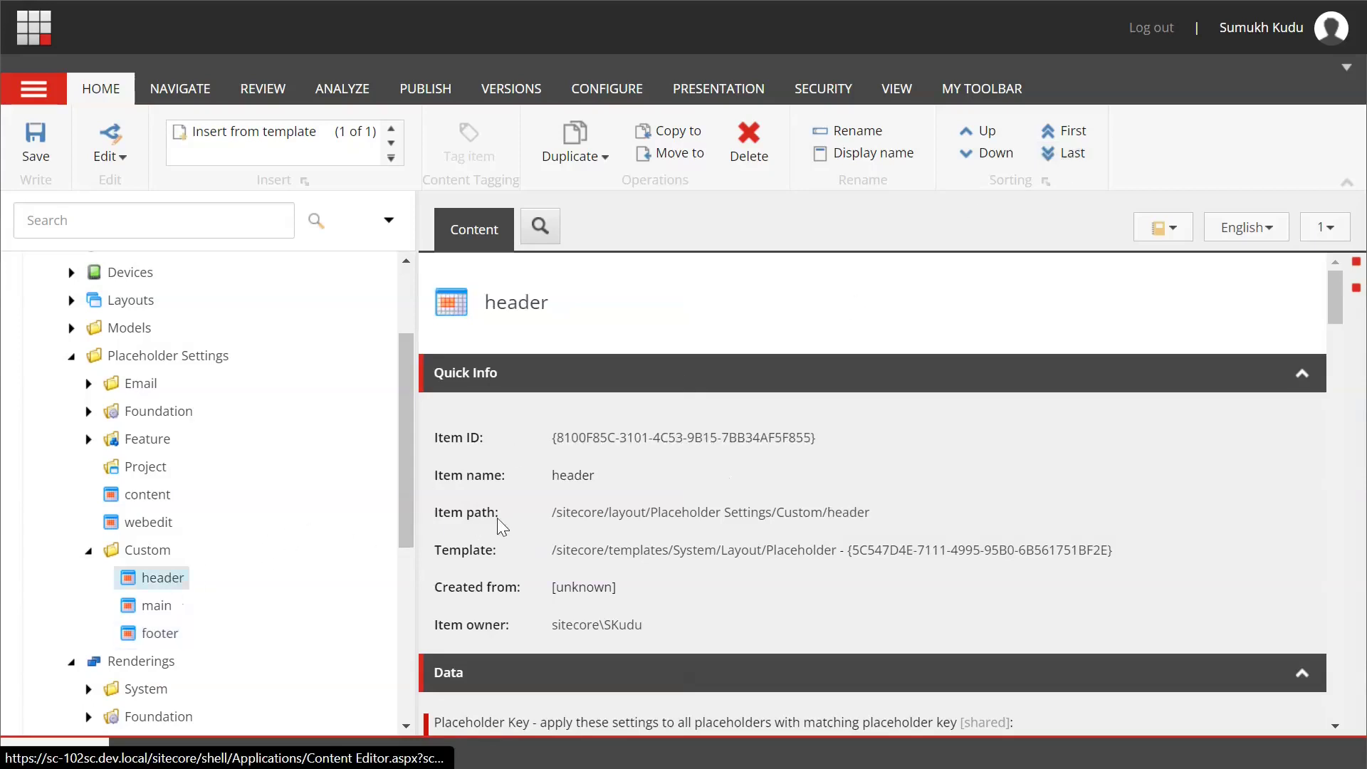
{"action": "scroll", "coordinate": [503, 527], "scroll_direction": "down", "scroll_amount": 3}
{"action": "scroll", "coordinate": [497, 520], "scroll_direction": "down", "scroll_amount": 2}
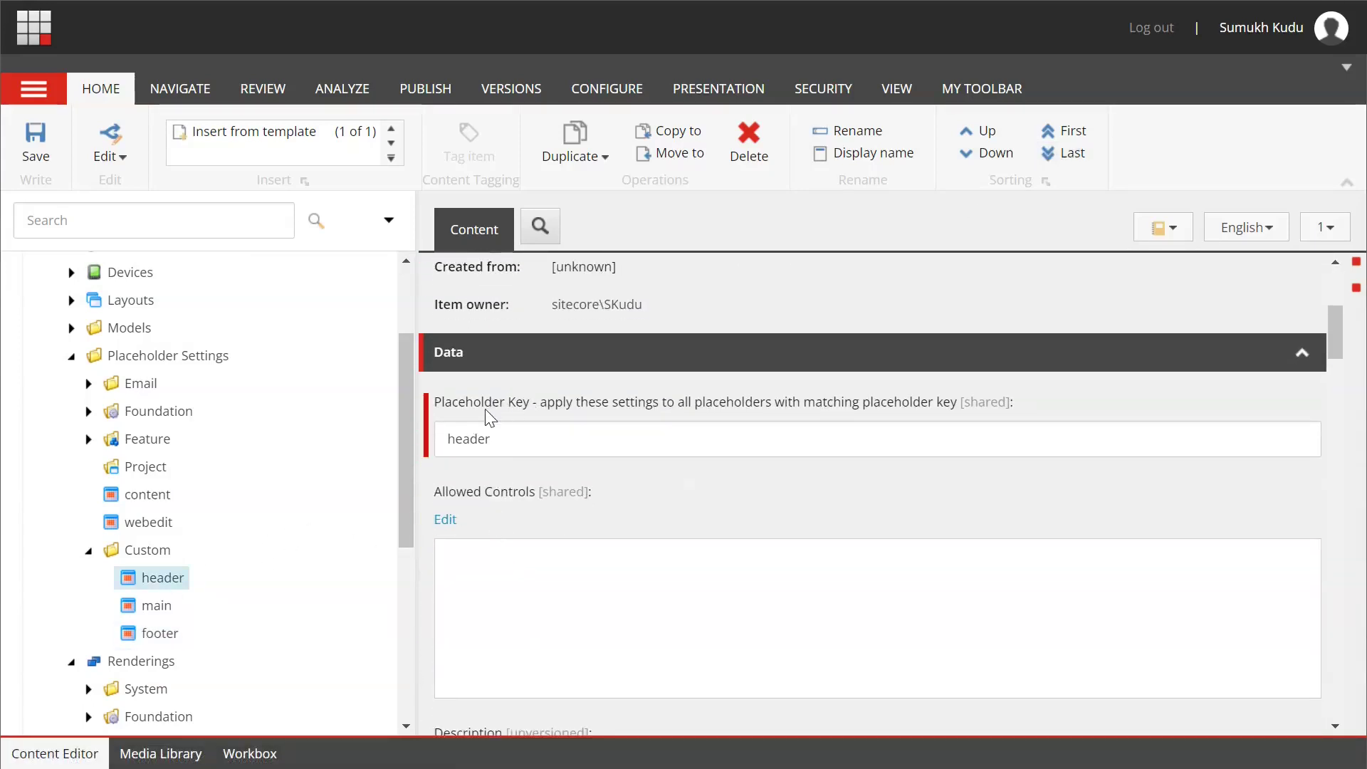
{"action": "mouse_move", "coordinate": [522, 418]}
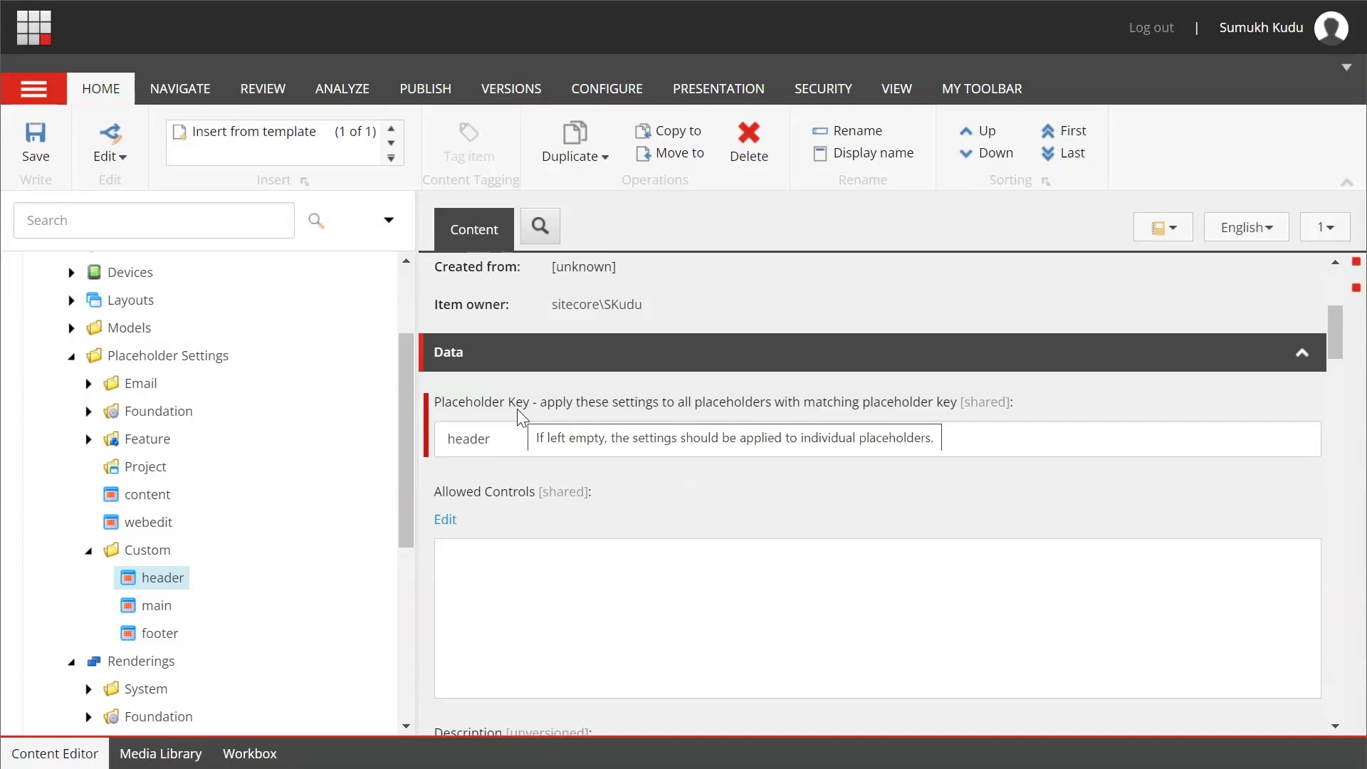
{"action": "scroll", "coordinate": [524, 418], "scroll_direction": "down", "scroll_amount": 2}
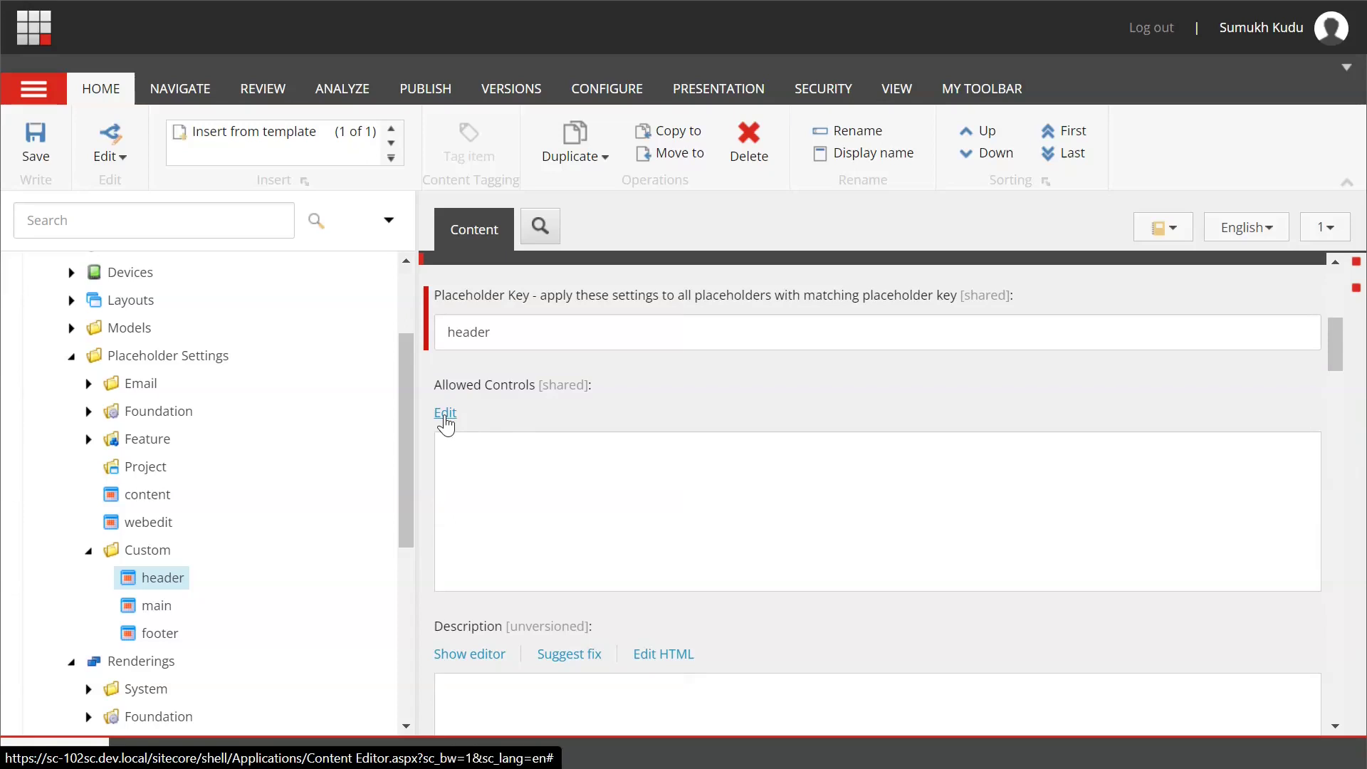
Step: Restrict header's allowed controls to the Custom Navbar rendering and save
{"action": "left_click", "coordinate": [445, 413]}
{"action": "left_click", "coordinate": [278, 392]}
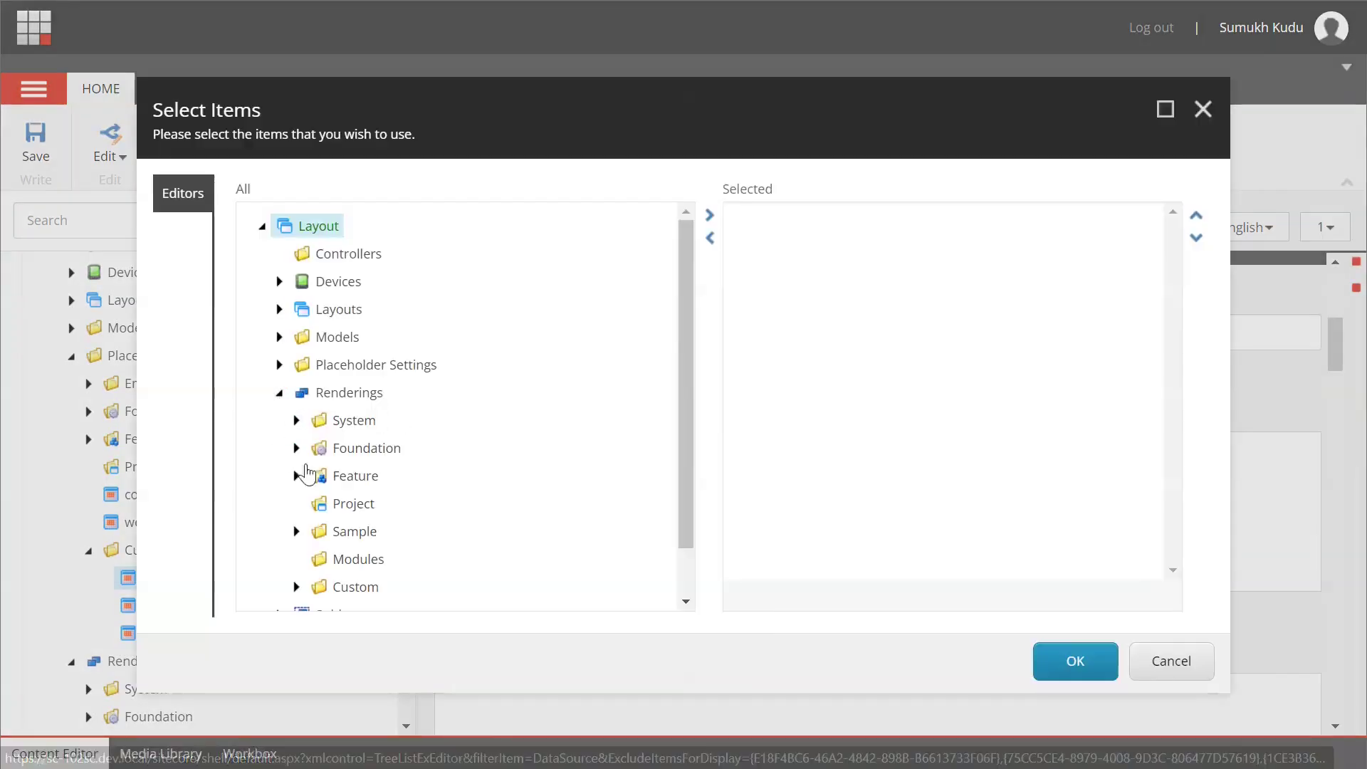
{"action": "scroll", "coordinate": [305, 510], "scroll_direction": "down", "scroll_amount": 1}
{"action": "left_click", "coordinate": [297, 529]}
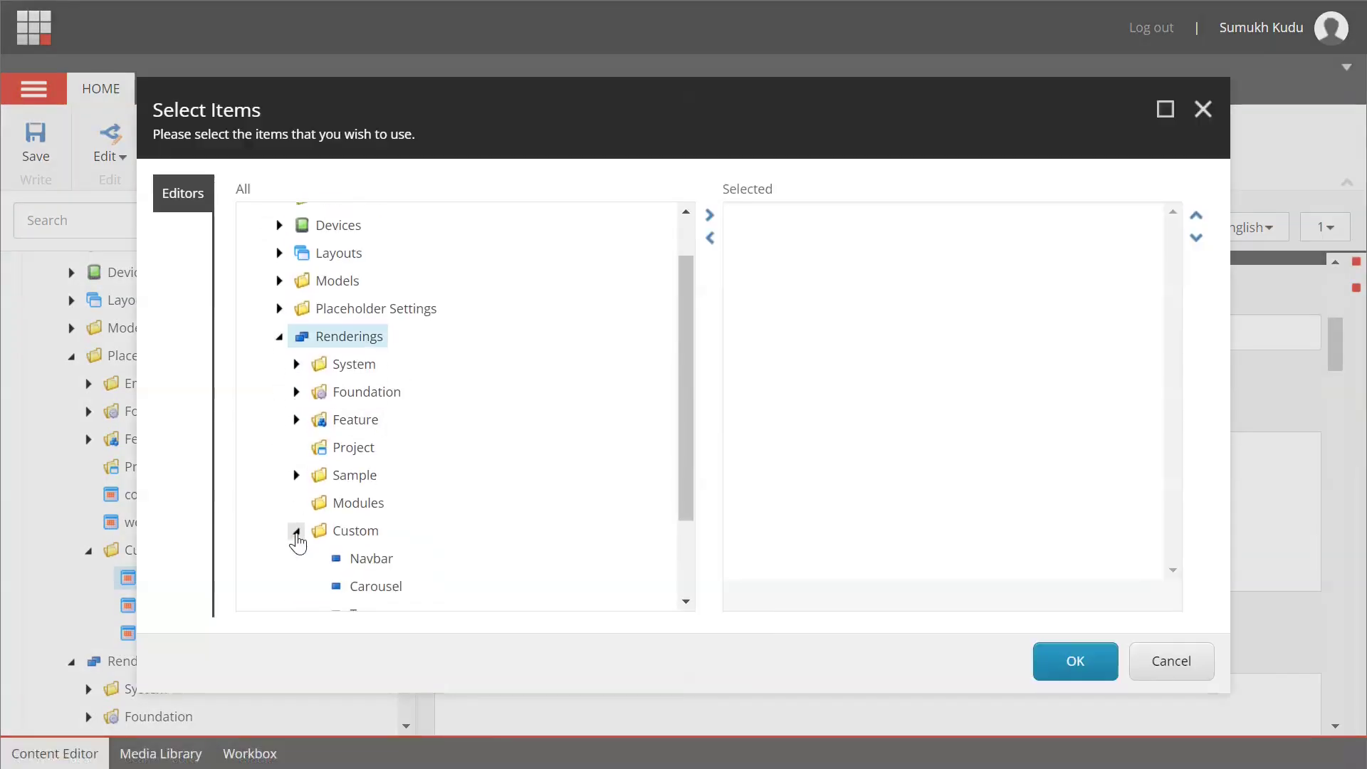
{"action": "scroll", "coordinate": [342, 498], "scroll_direction": "down", "scroll_amount": 2}
{"action": "double_click", "coordinate": [384, 447]}
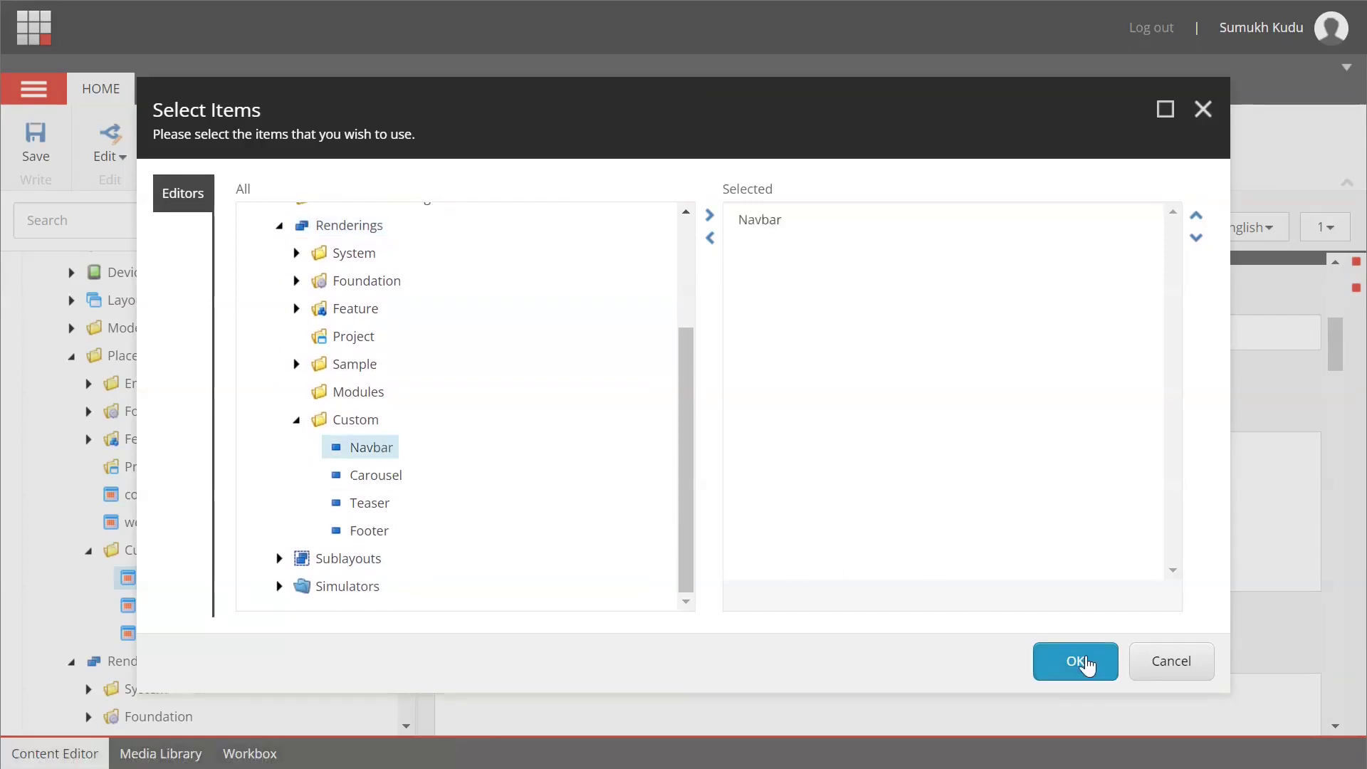
{"action": "left_click", "coordinate": [1079, 661]}
{"action": "left_click", "coordinate": [41, 152]}
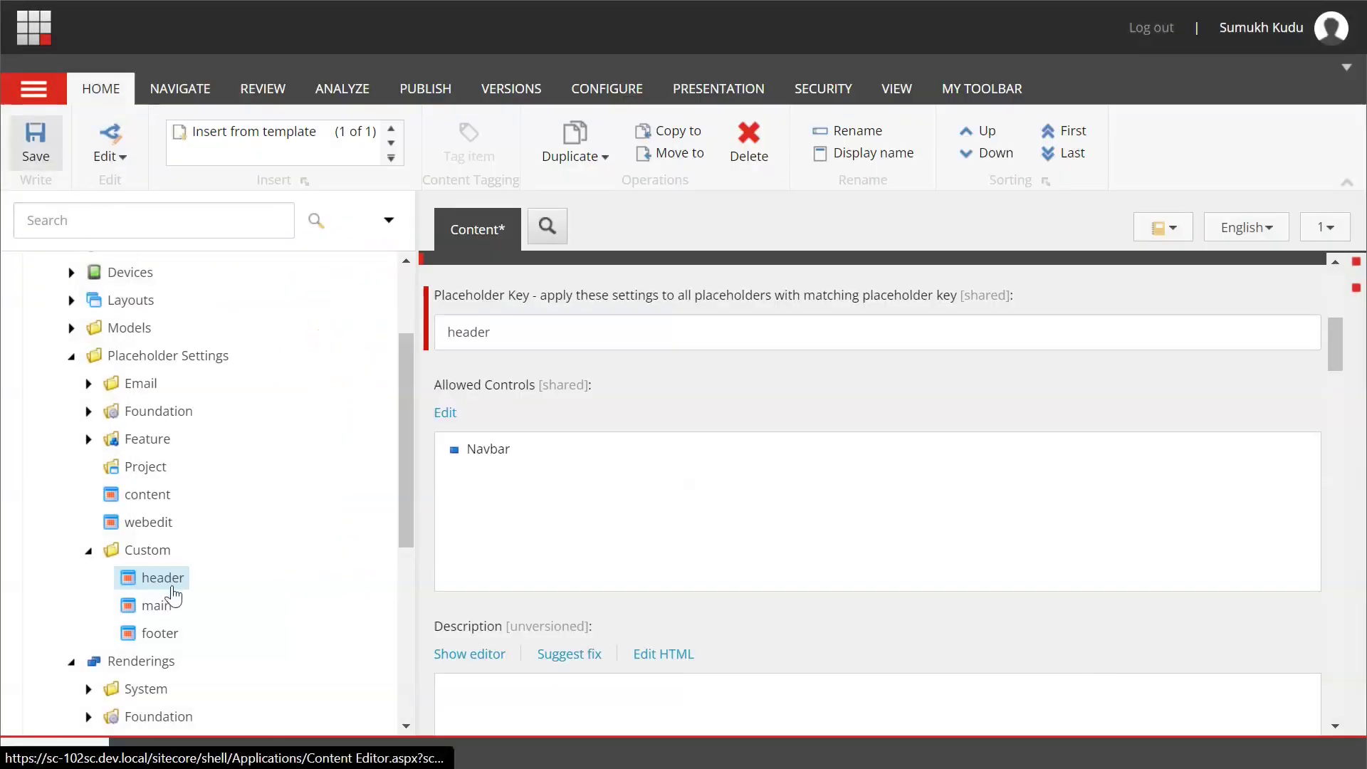
{"action": "left_click", "coordinate": [158, 606]}
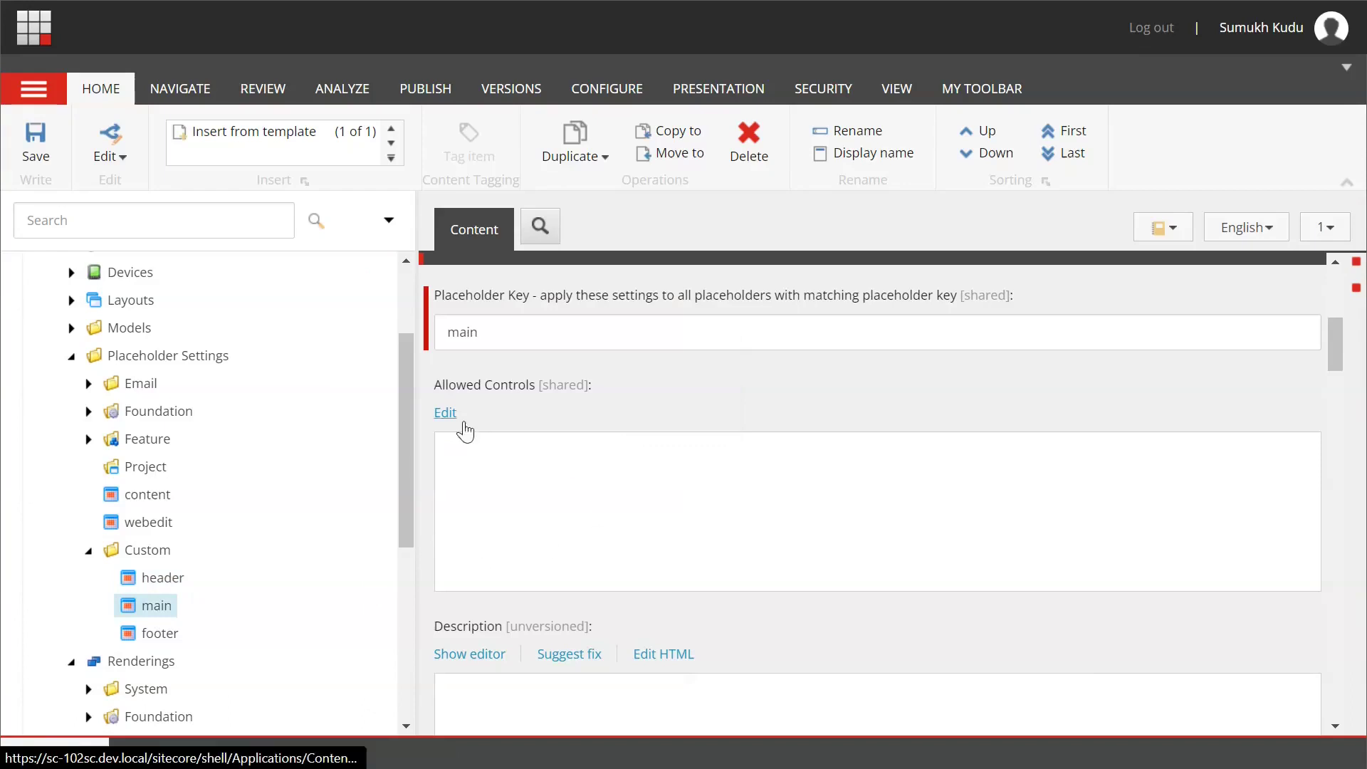
Step: Allow only the Custom Carousel and Teaser renderings in the main placeholder and save
{"action": "left_click", "coordinate": [445, 414]}
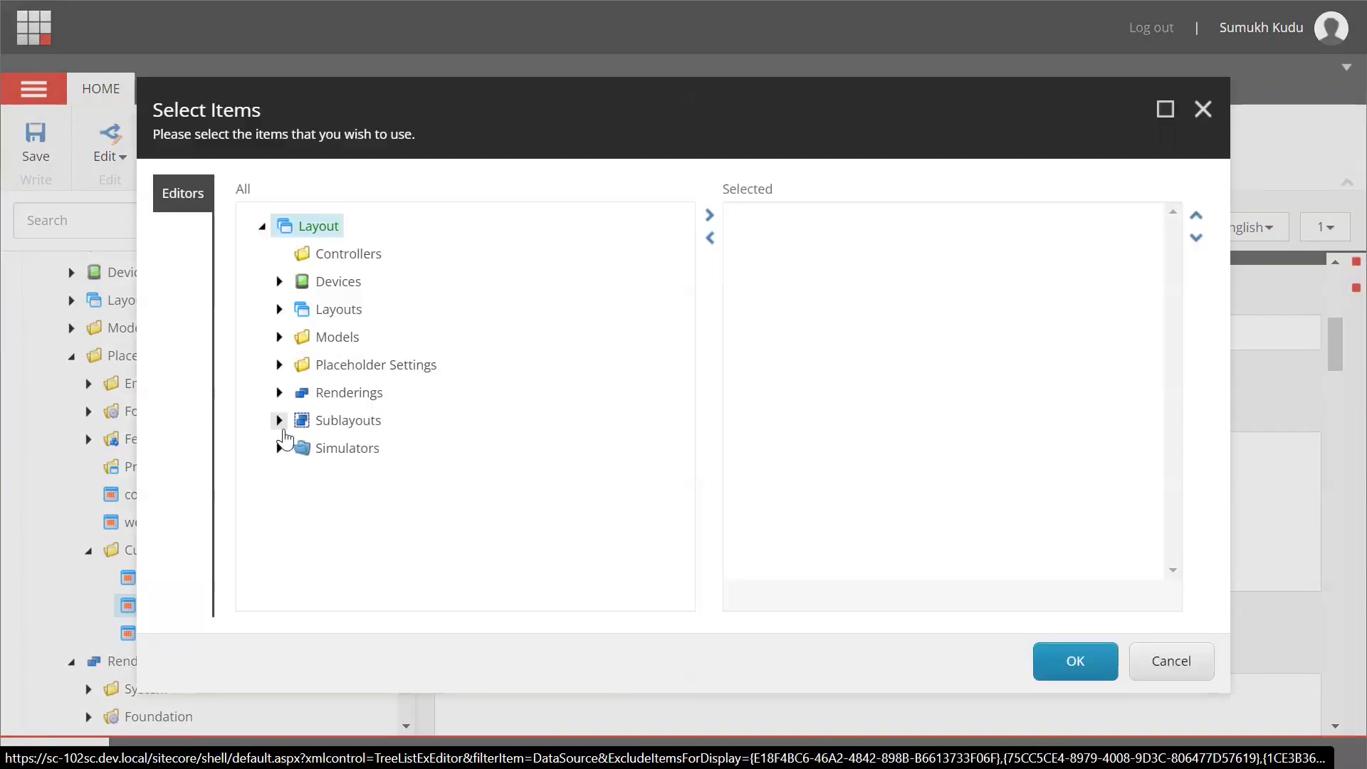
{"action": "left_click", "coordinate": [279, 392]}
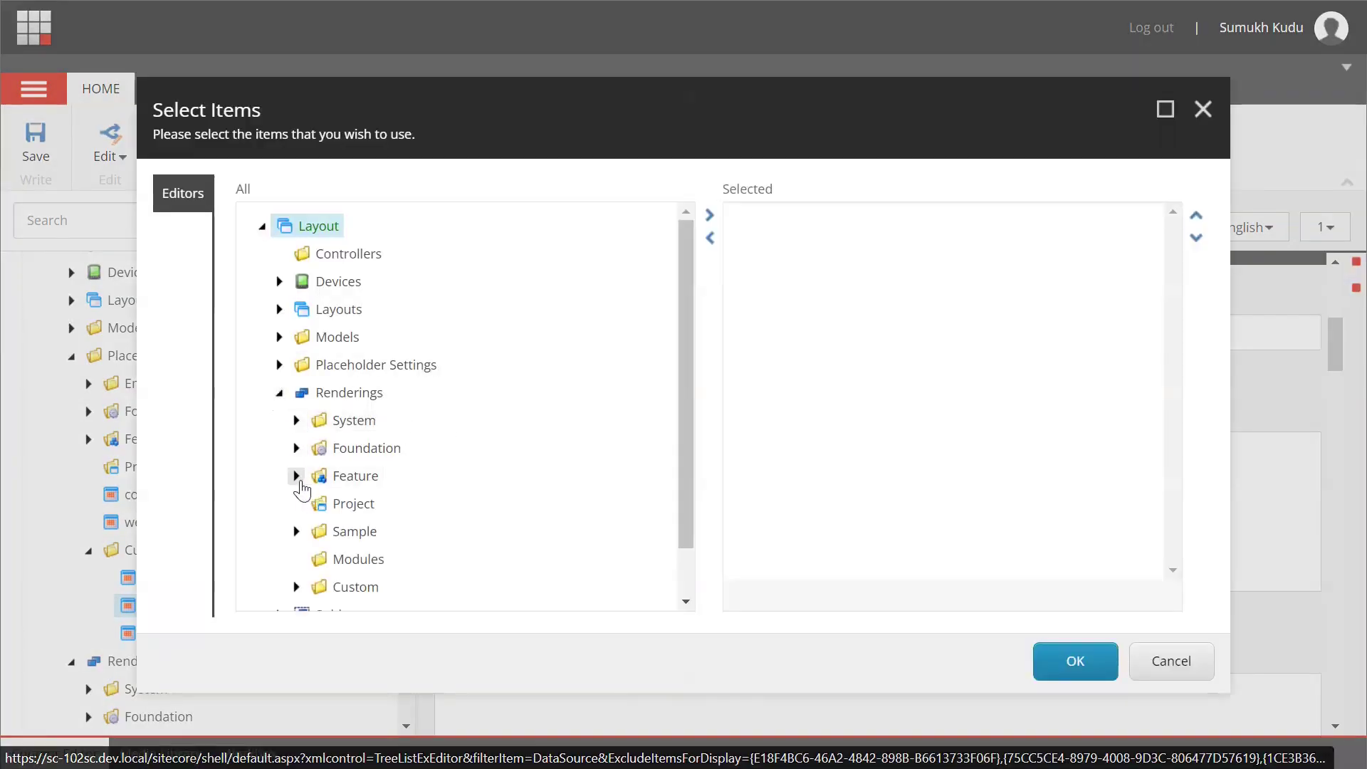
{"action": "left_click", "coordinate": [296, 475]}
{"action": "scroll", "coordinate": [299, 488], "scroll_direction": "down", "scroll_amount": 2}
{"action": "left_click", "coordinate": [296, 369]}
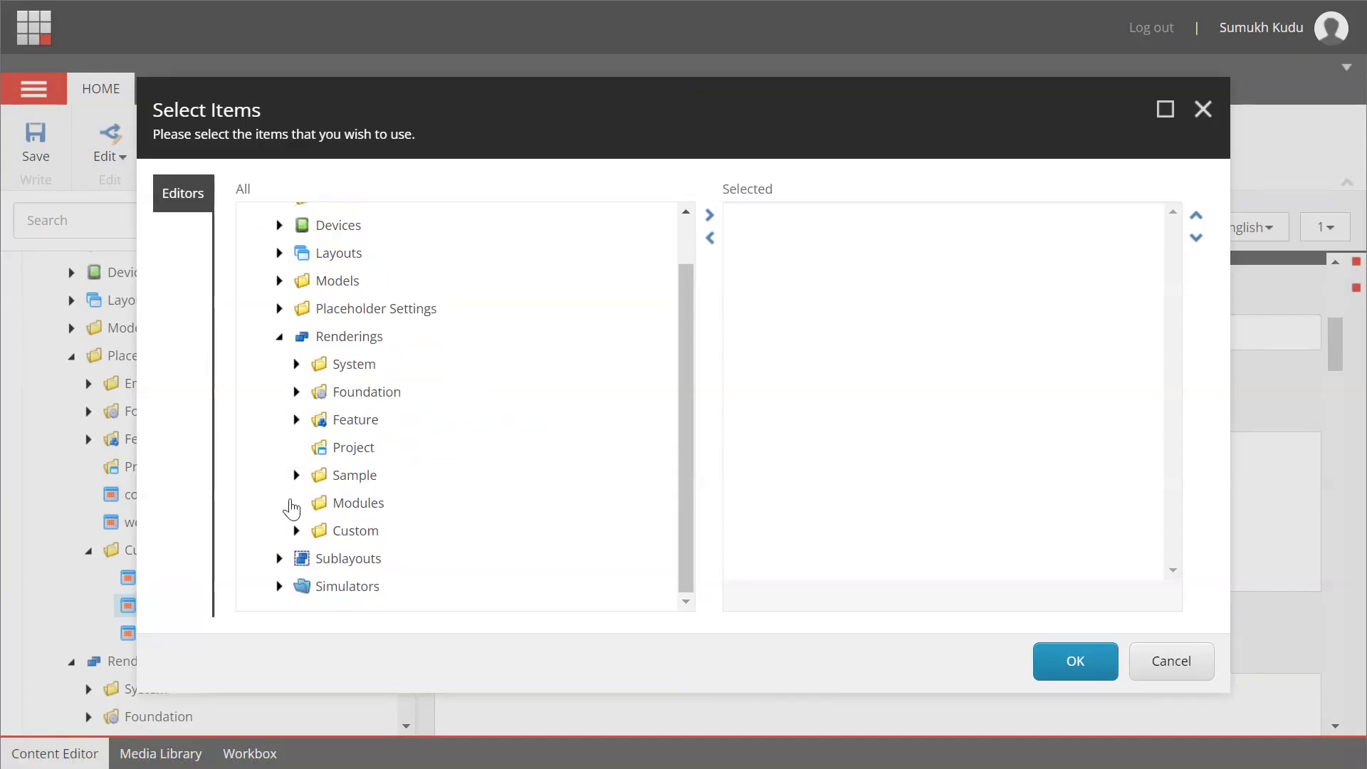
{"action": "left_click", "coordinate": [296, 527]}
{"action": "scroll", "coordinate": [298, 541], "scroll_direction": "down", "scroll_amount": 1}
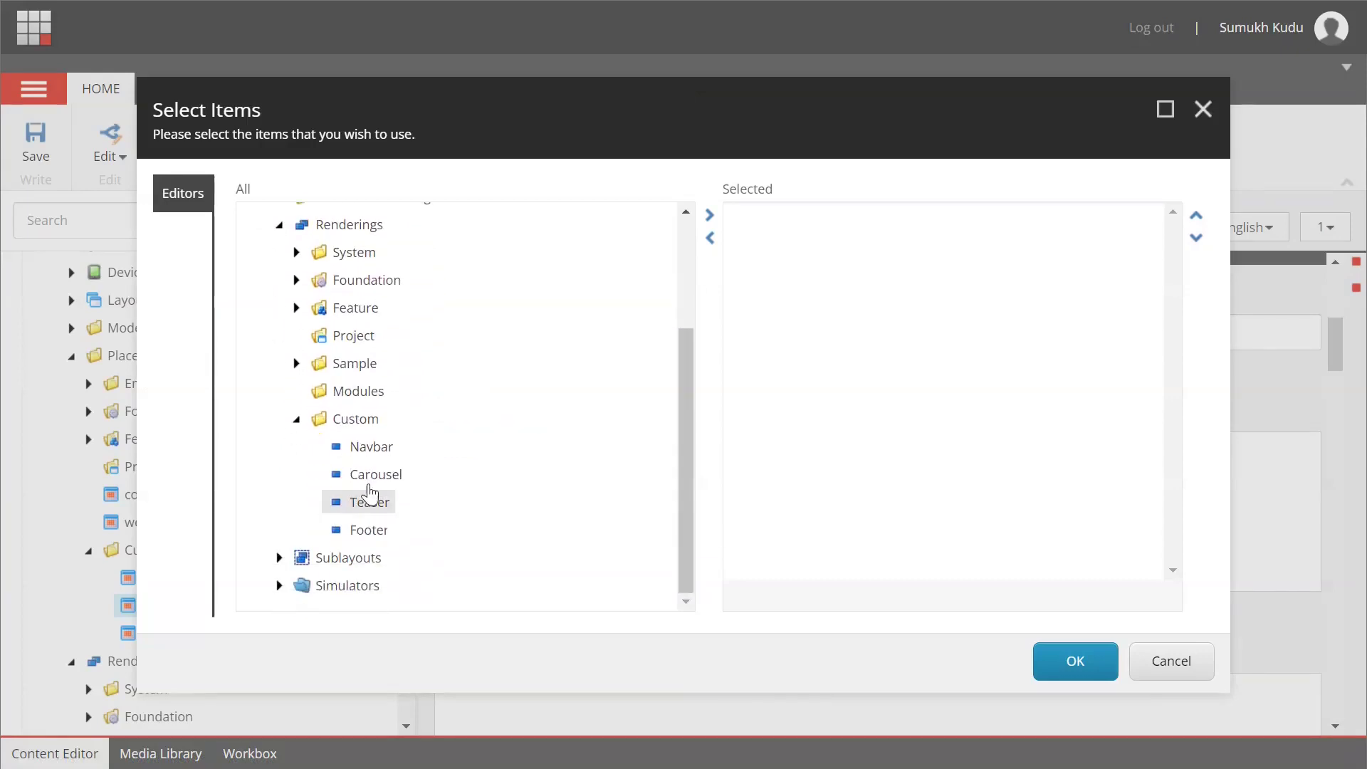
{"action": "double_click", "coordinate": [378, 479]}
{"action": "double_click", "coordinate": [370, 504]}
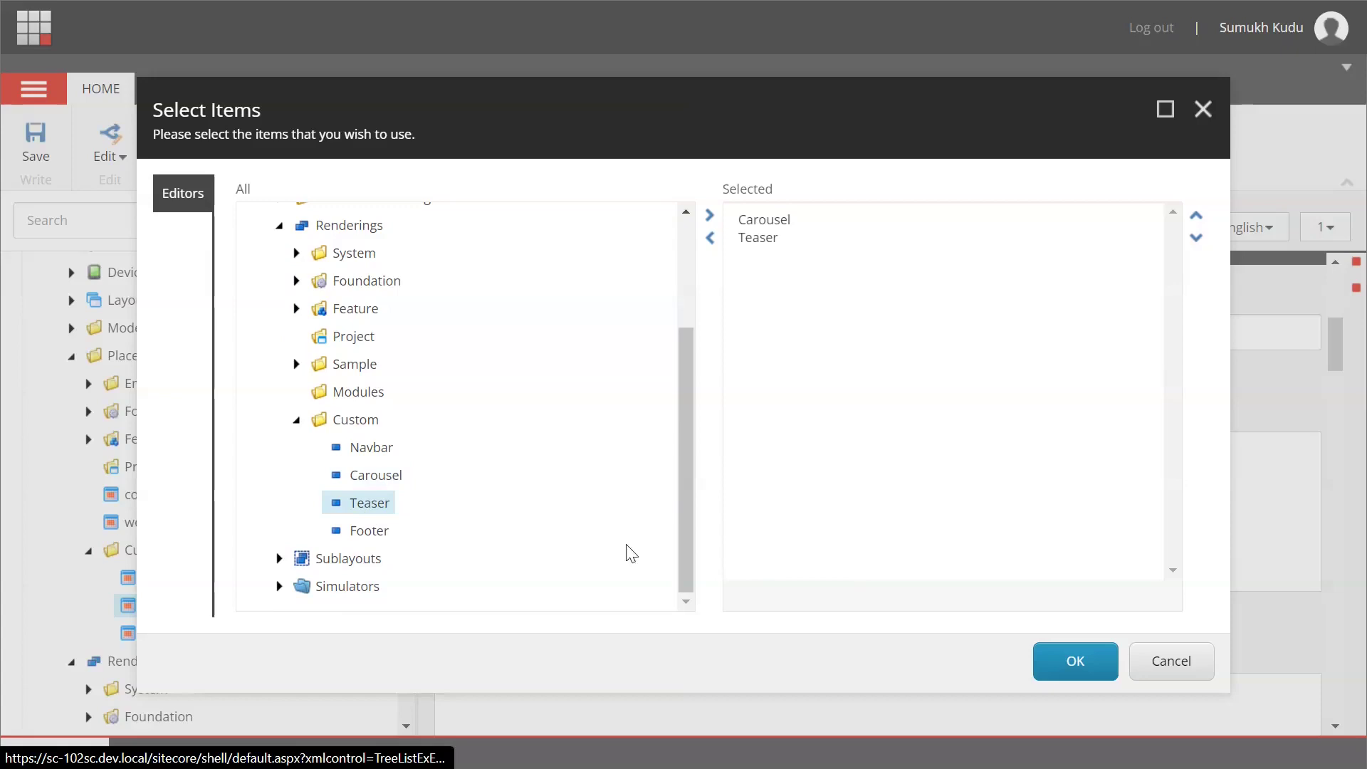
{"action": "left_click", "coordinate": [1039, 654]}
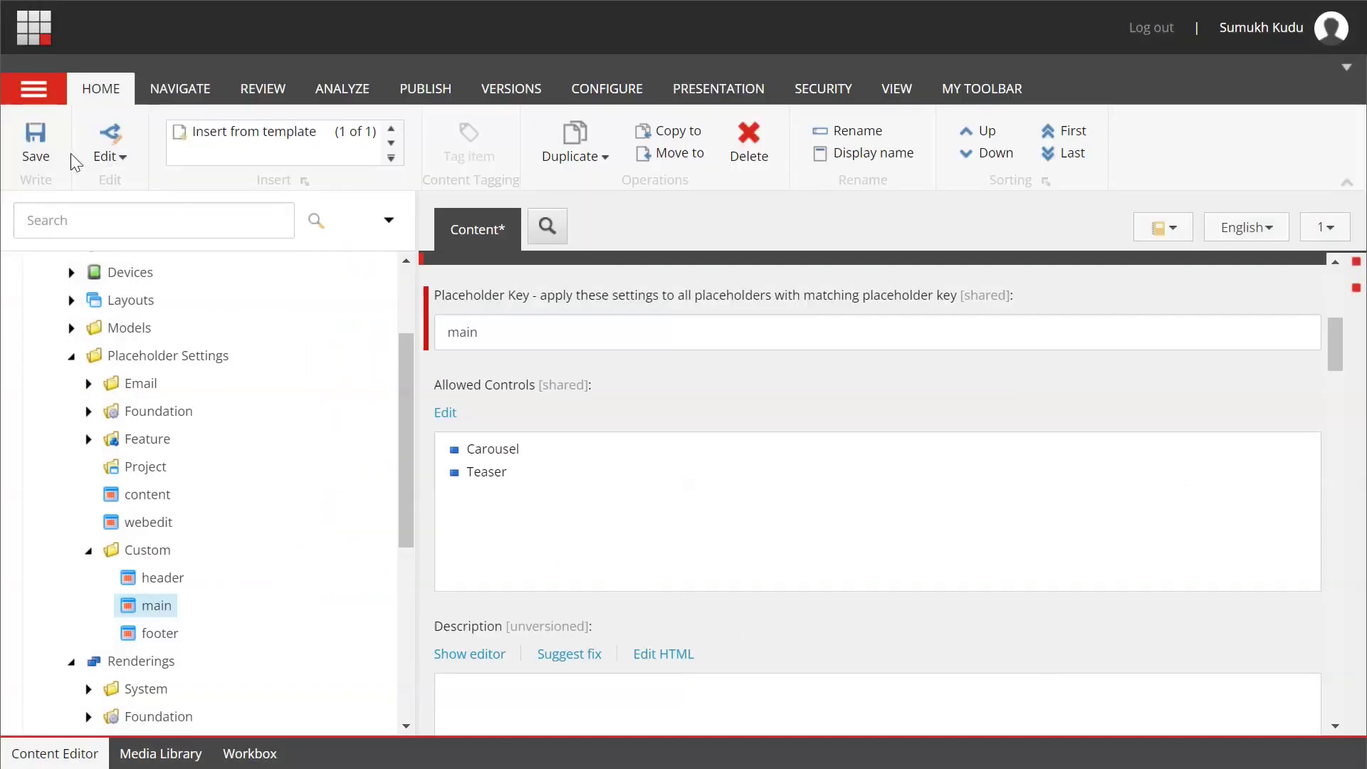
{"action": "left_click", "coordinate": [35, 146]}
Step: Set the footer placeholder's allowed controls to the Custom Footer rendering and save
{"action": "left_click", "coordinate": [161, 633]}
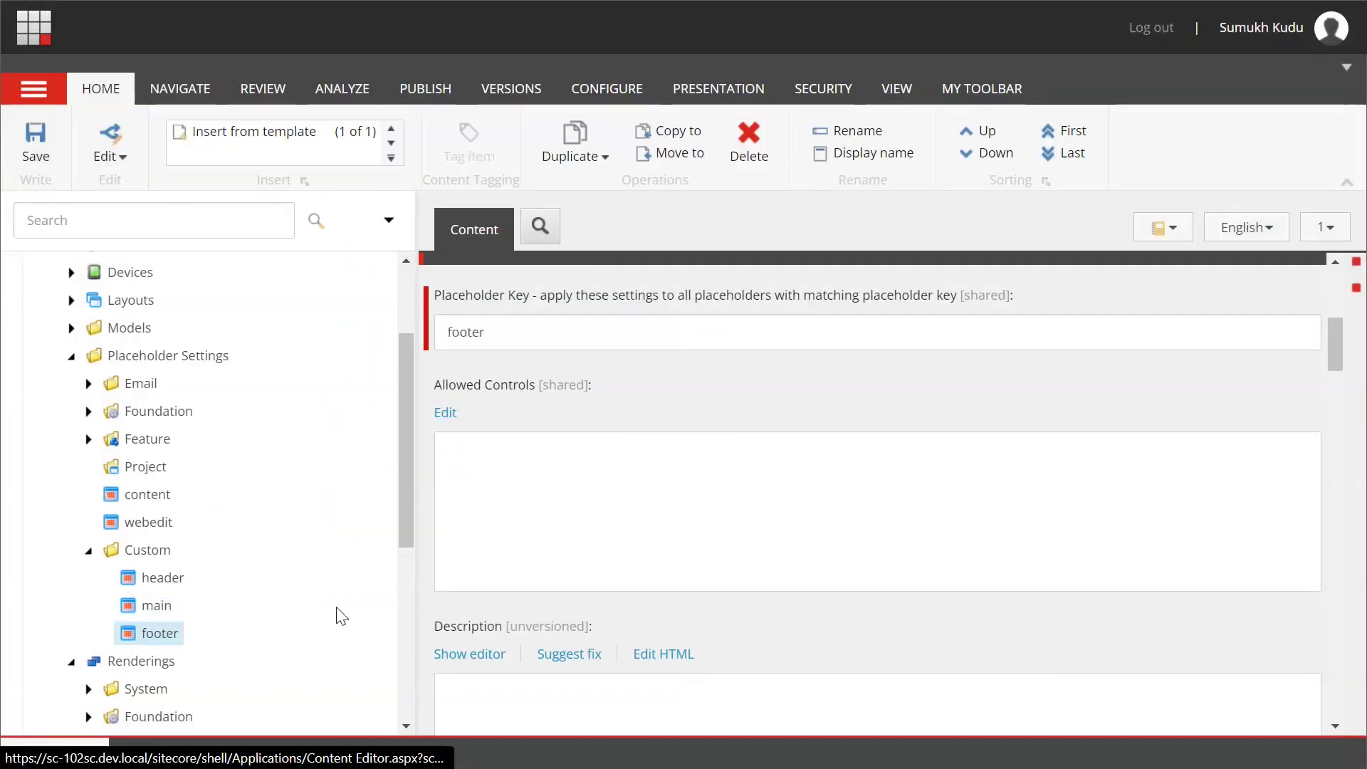
{"action": "left_click", "coordinate": [446, 413]}
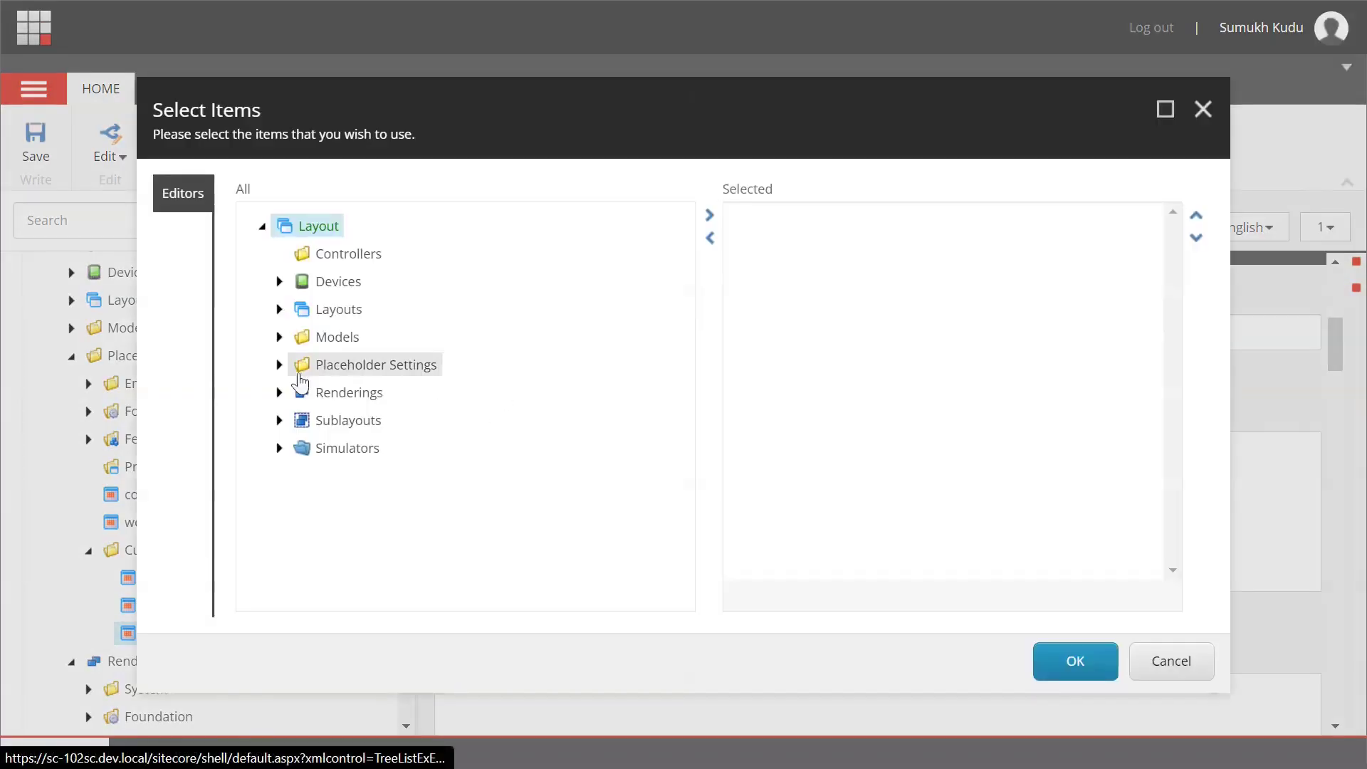
{"action": "left_click", "coordinate": [280, 392]}
{"action": "left_click", "coordinate": [296, 587]}
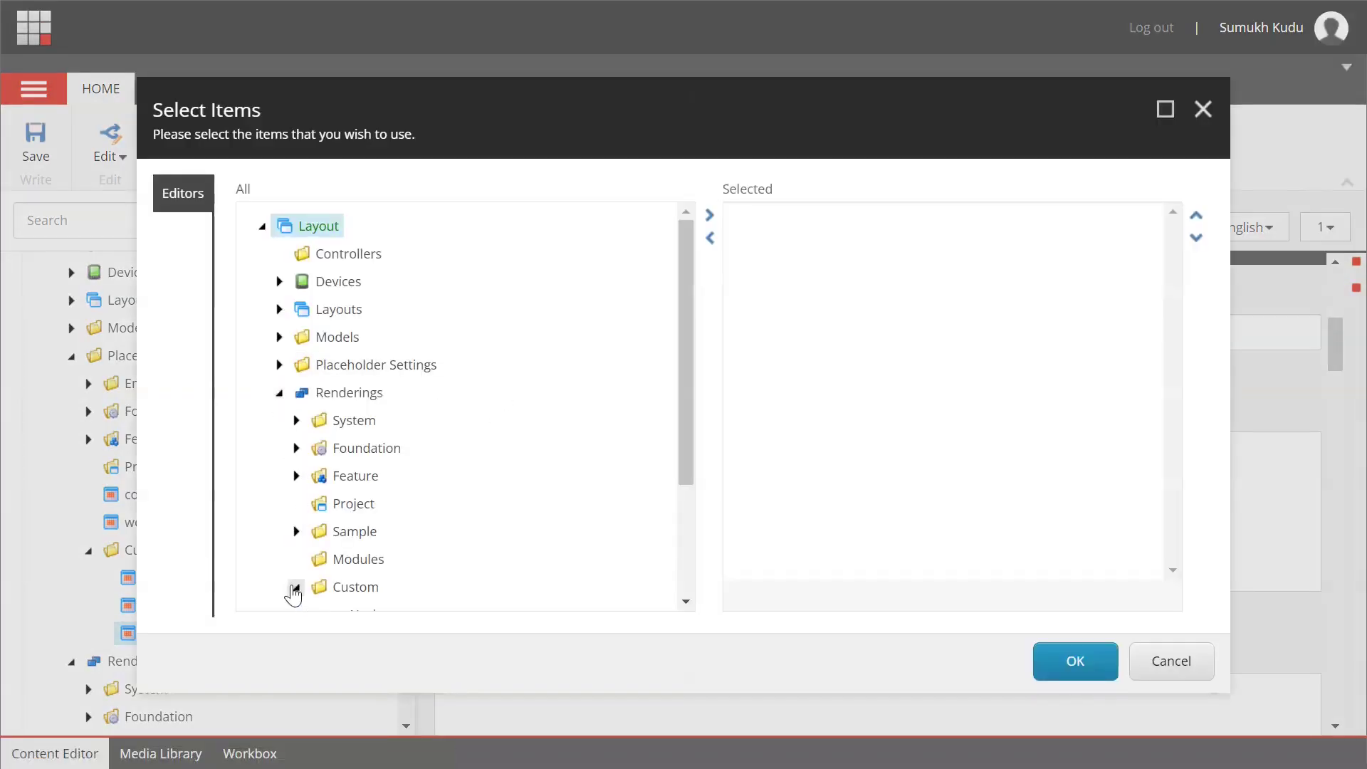
{"action": "scroll", "coordinate": [354, 527], "scroll_direction": "down", "scroll_amount": 2}
{"action": "double_click", "coordinate": [367, 531]}
{"action": "left_click", "coordinate": [1062, 663]}
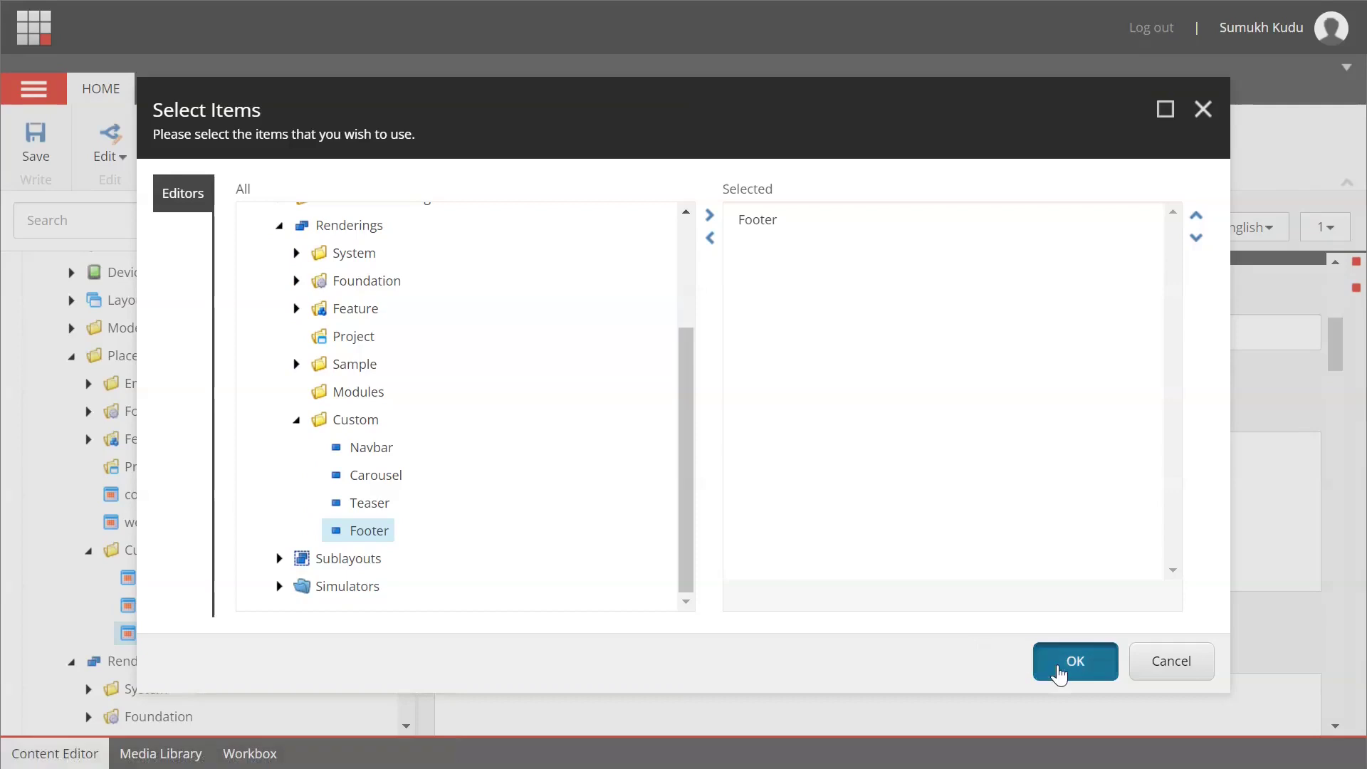
{"action": "left_click", "coordinate": [28, 142]}
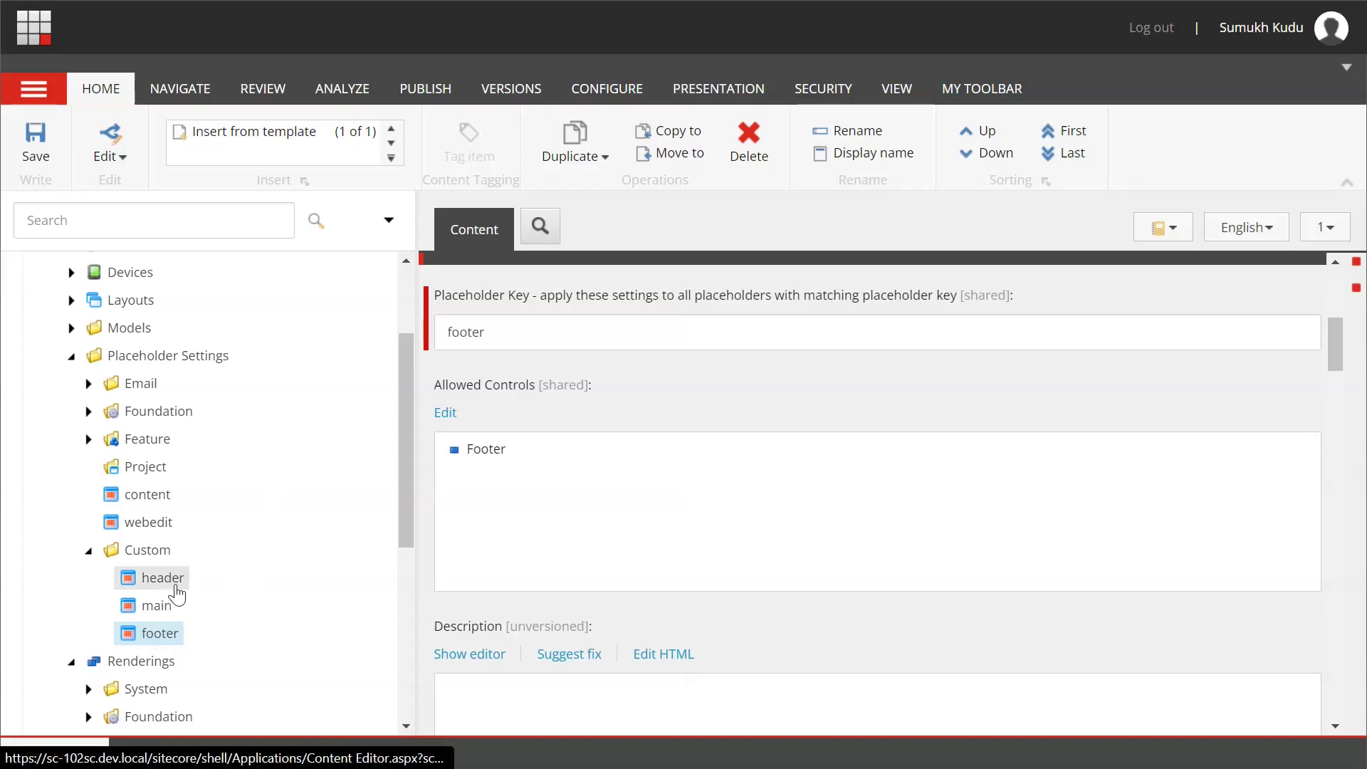
{"action": "left_click", "coordinate": [178, 590]}
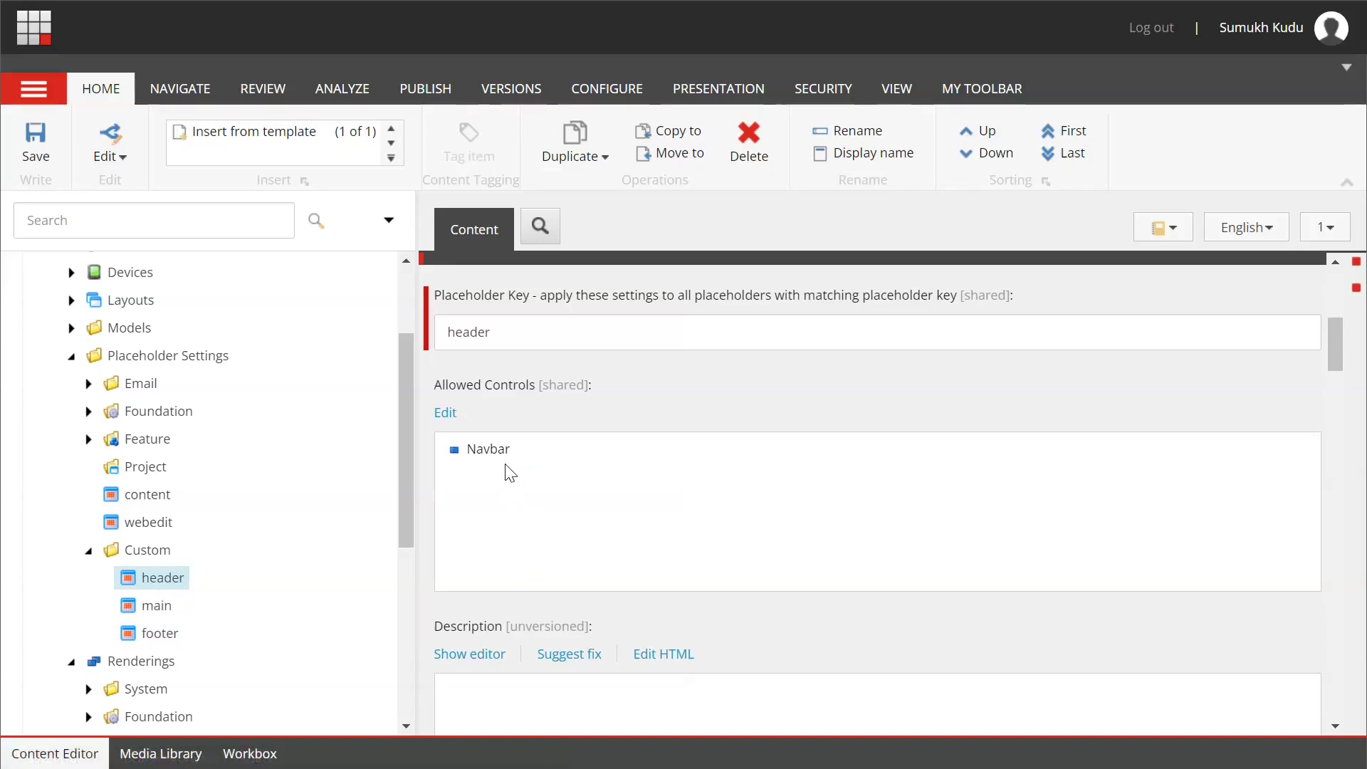
{"action": "left_click", "coordinate": [154, 609]}
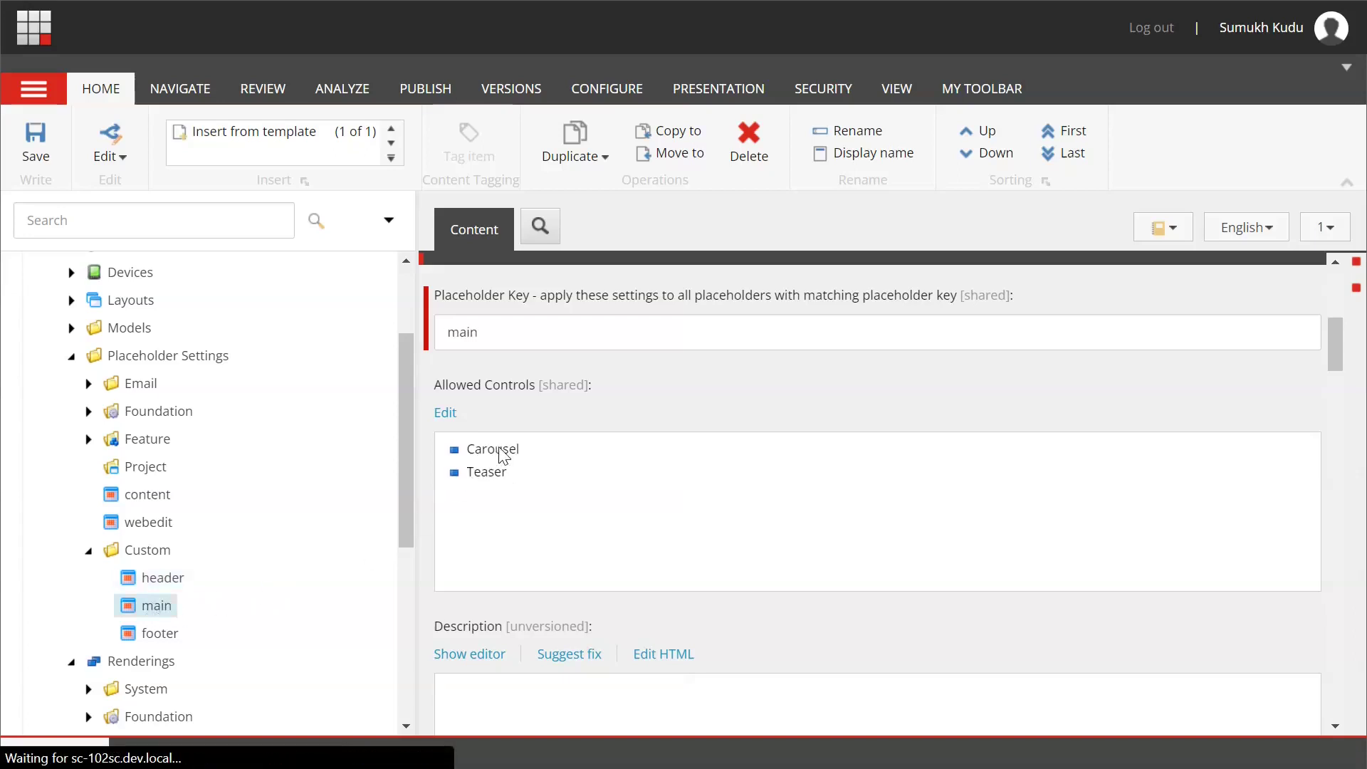
{"action": "left_click", "coordinate": [160, 637]}
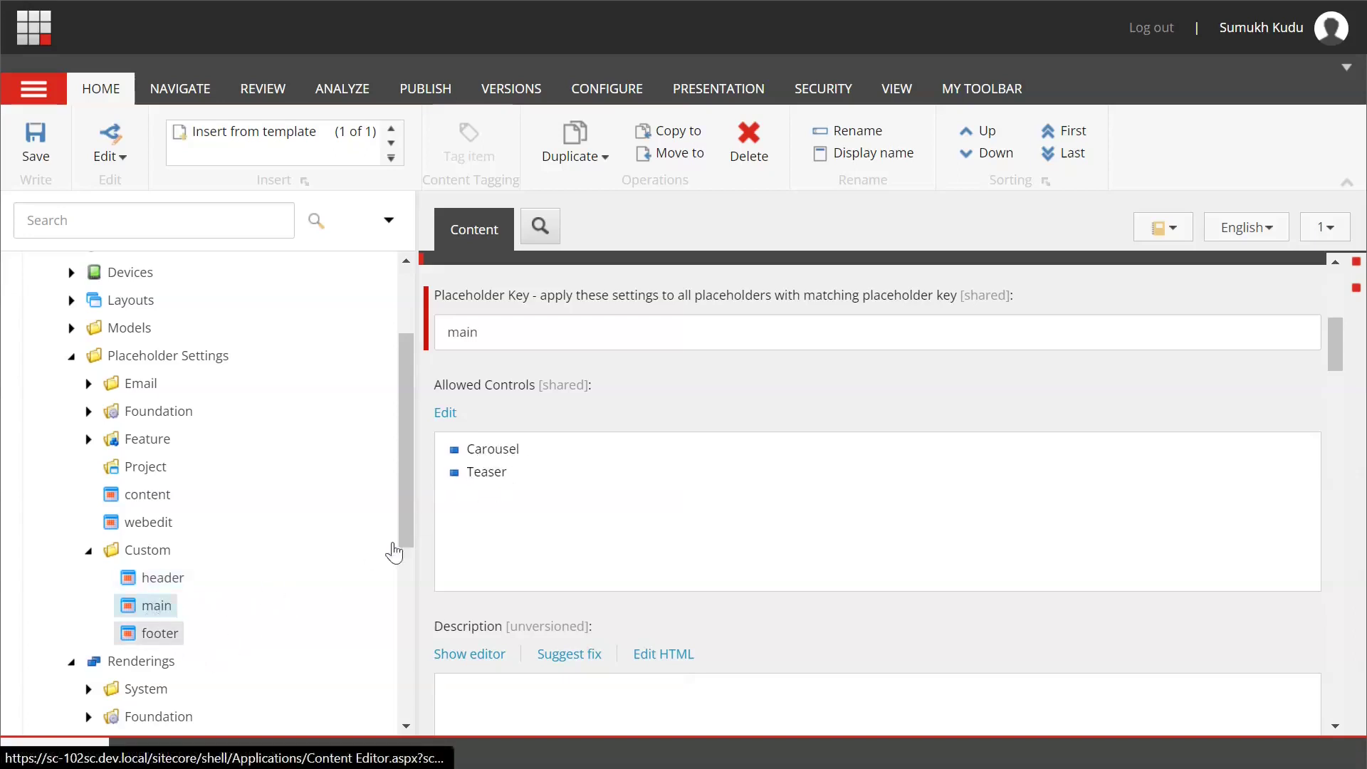
{"action": "left_click", "coordinate": [88, 550]}
{"action": "left_click", "coordinate": [71, 579]}
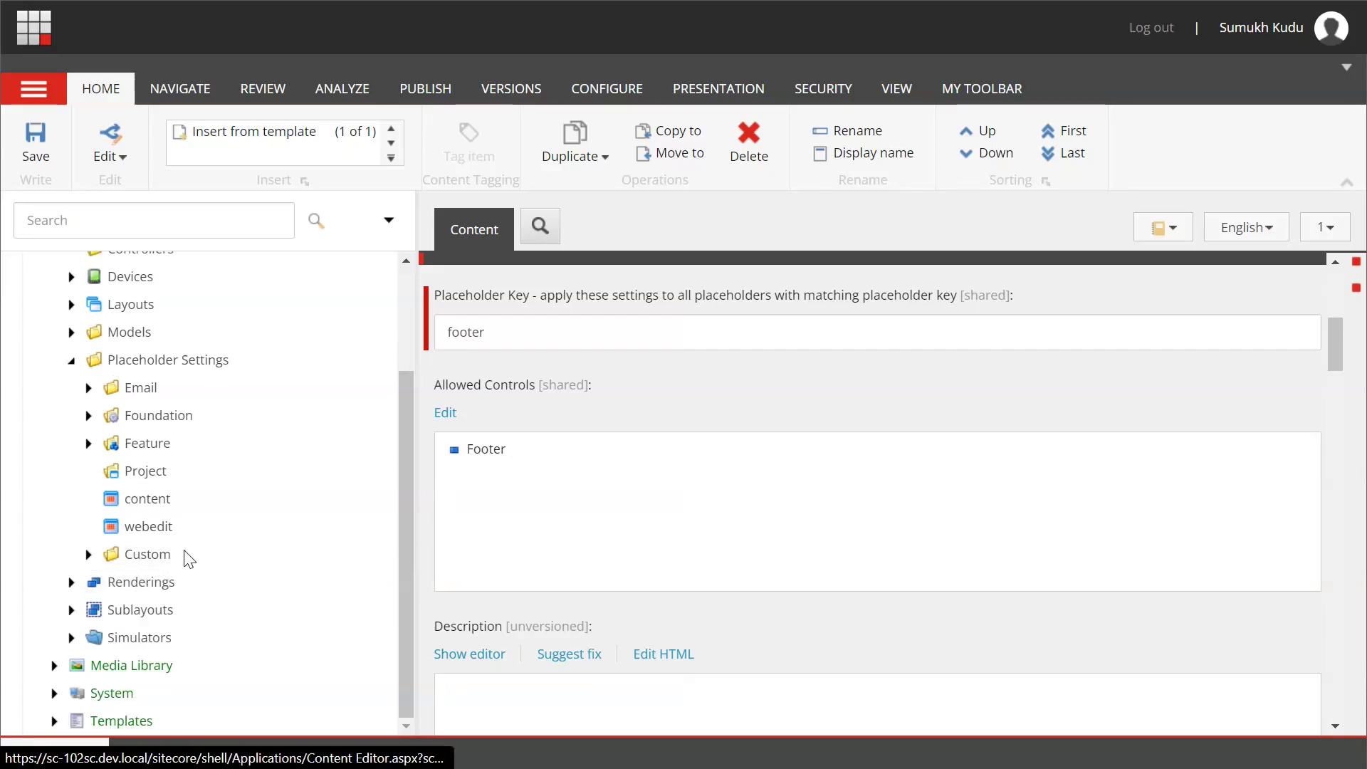
Step: Add Carousel and Teaser to the content placeholder's allowed controls and save with Ctrl+S
{"action": "left_click", "coordinate": [162, 508]}
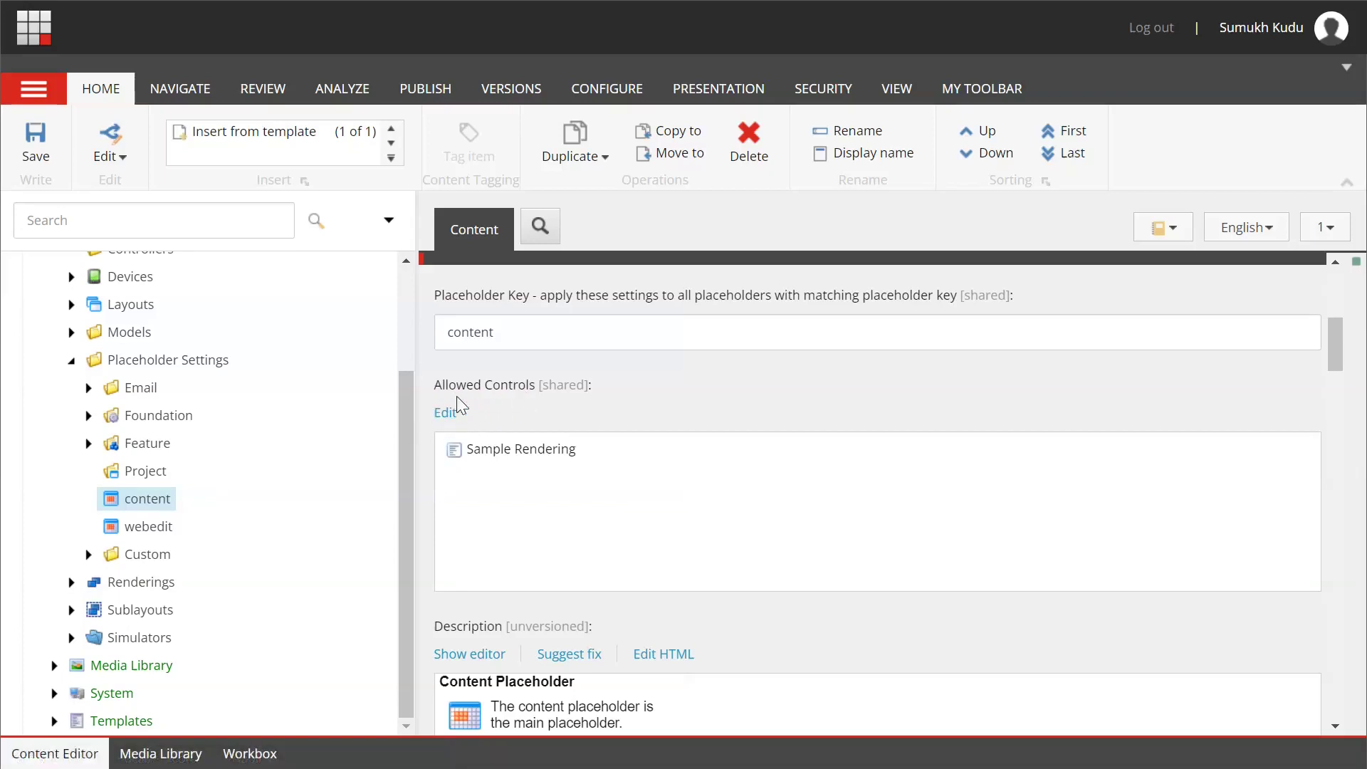
{"action": "left_click", "coordinate": [443, 420]}
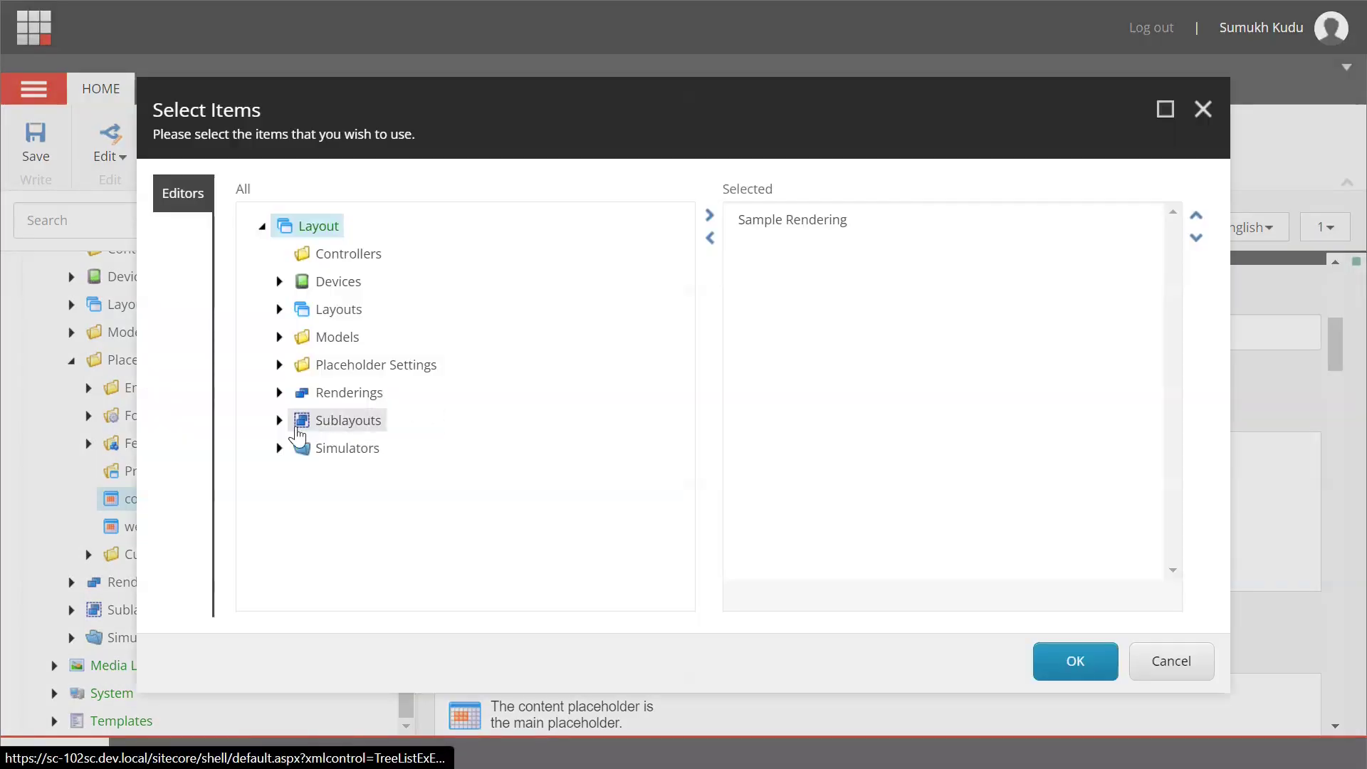
{"action": "left_click", "coordinate": [278, 392]}
{"action": "scroll", "coordinate": [302, 456], "scroll_direction": "down", "scroll_amount": 1}
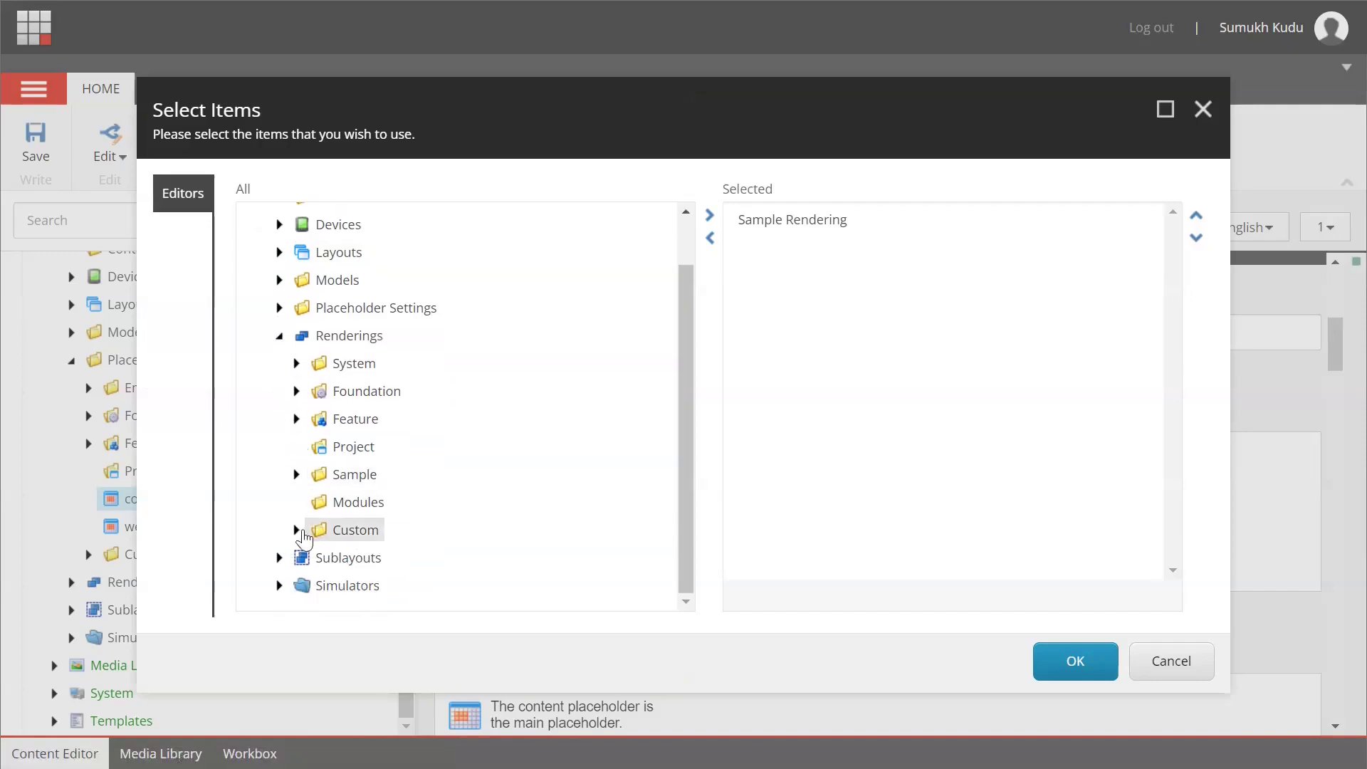
{"action": "left_click", "coordinate": [297, 532]}
{"action": "scroll", "coordinate": [295, 542], "scroll_direction": "down", "scroll_amount": 2}
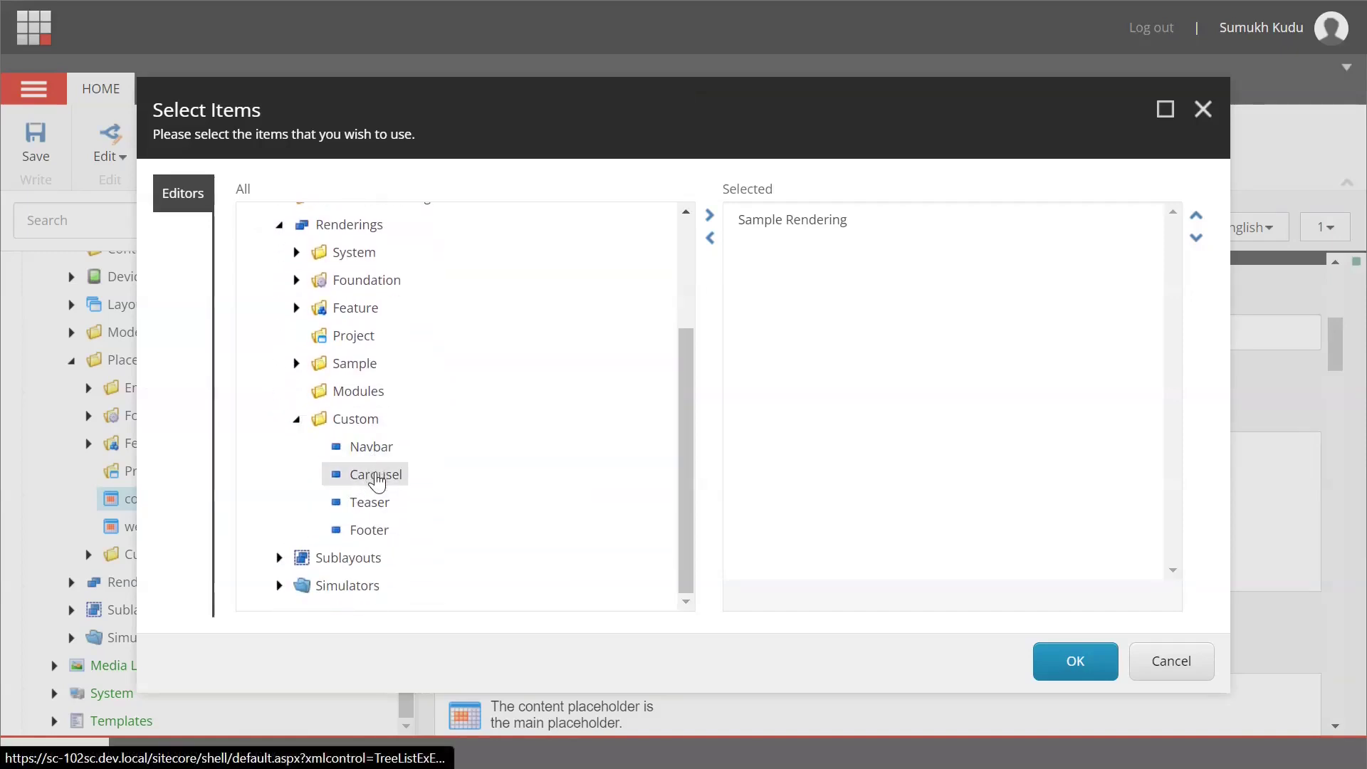
{"action": "double_click", "coordinate": [376, 475]}
{"action": "double_click", "coordinate": [369, 503]}
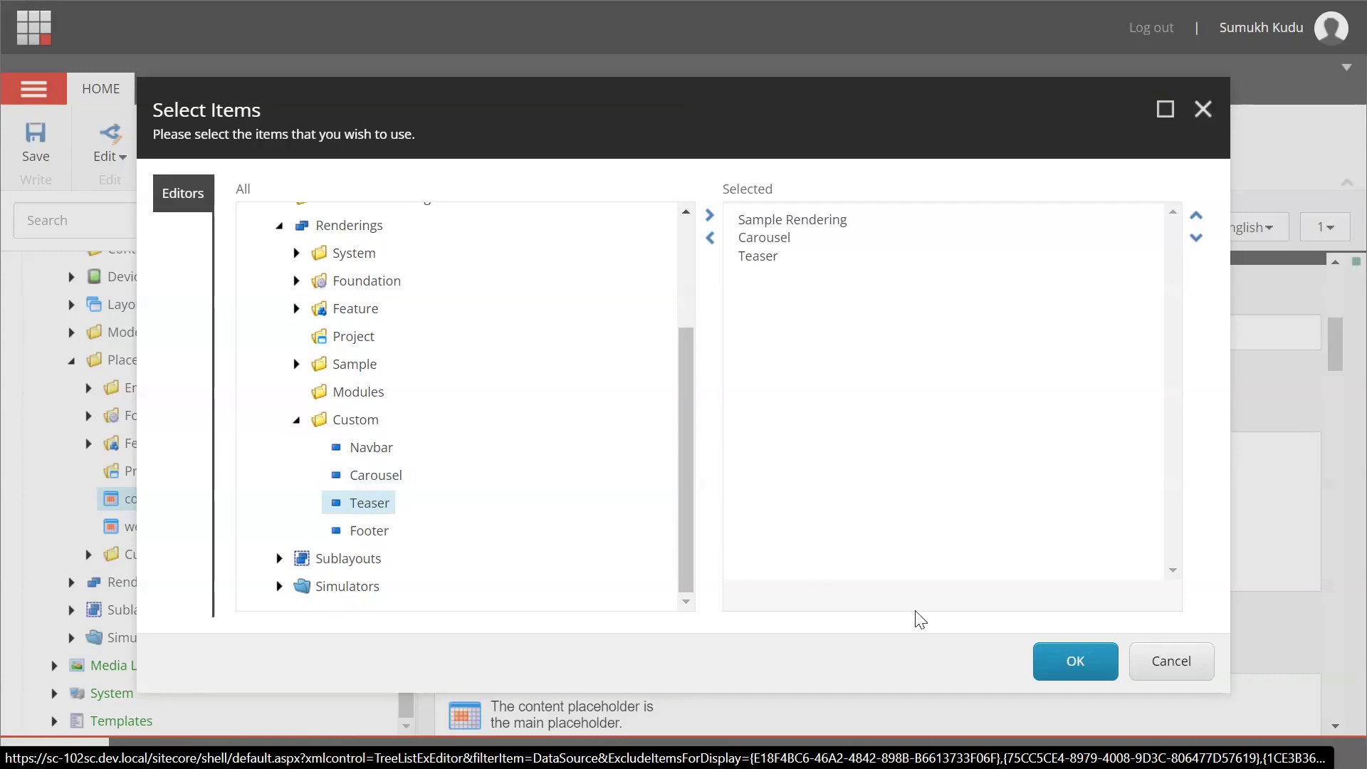
{"action": "left_click", "coordinate": [1079, 666]}
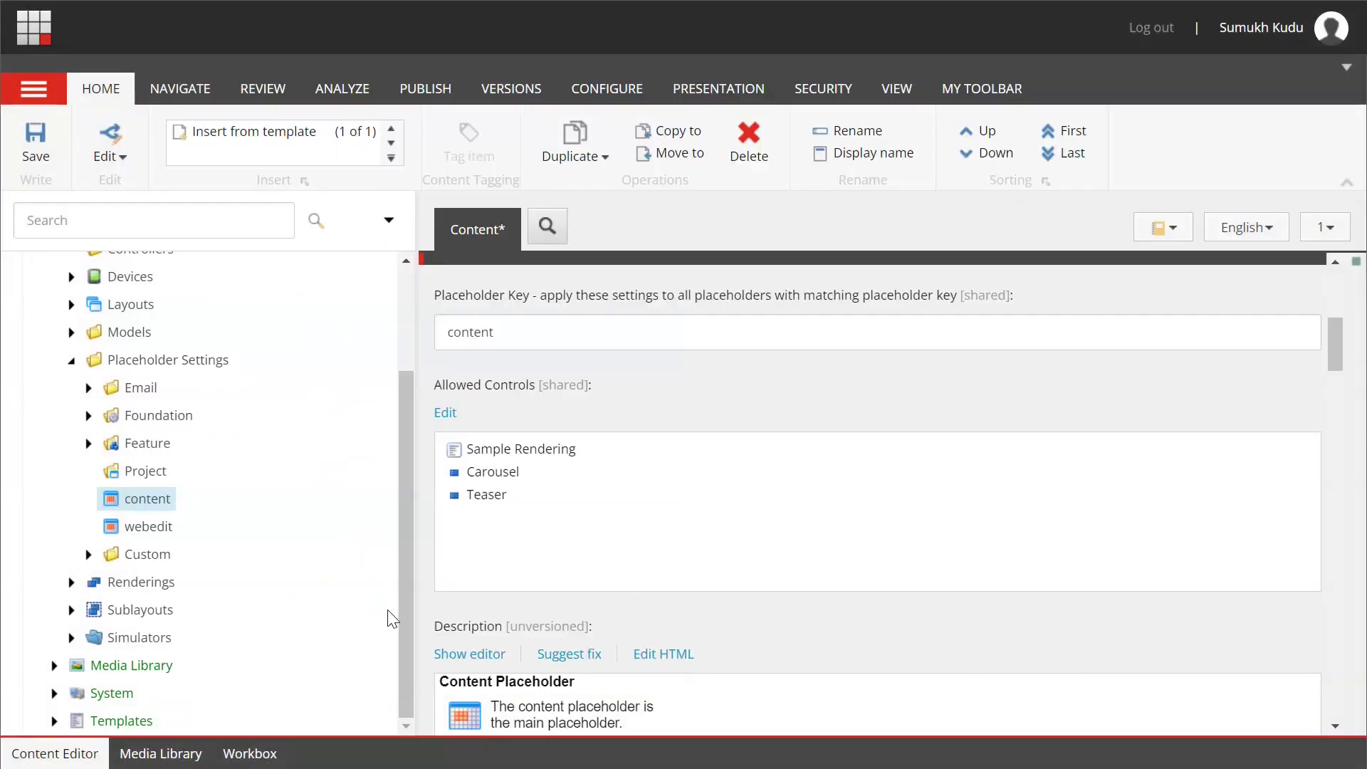
{"action": "key", "text": "ctrl+s"}
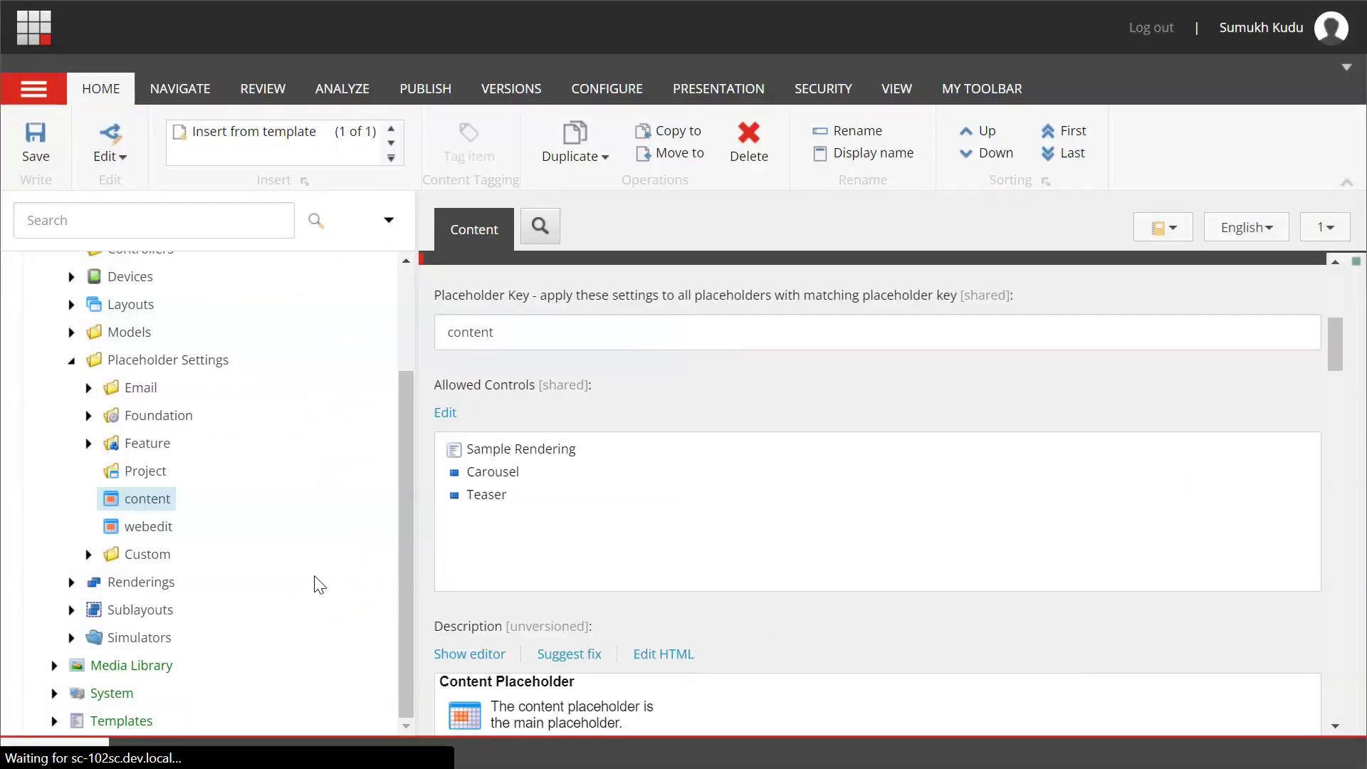
Step: Open the Home item under Content in Experience Editor
{"action": "scroll", "coordinate": [285, 582], "scroll_direction": "up", "scroll_amount": 3}
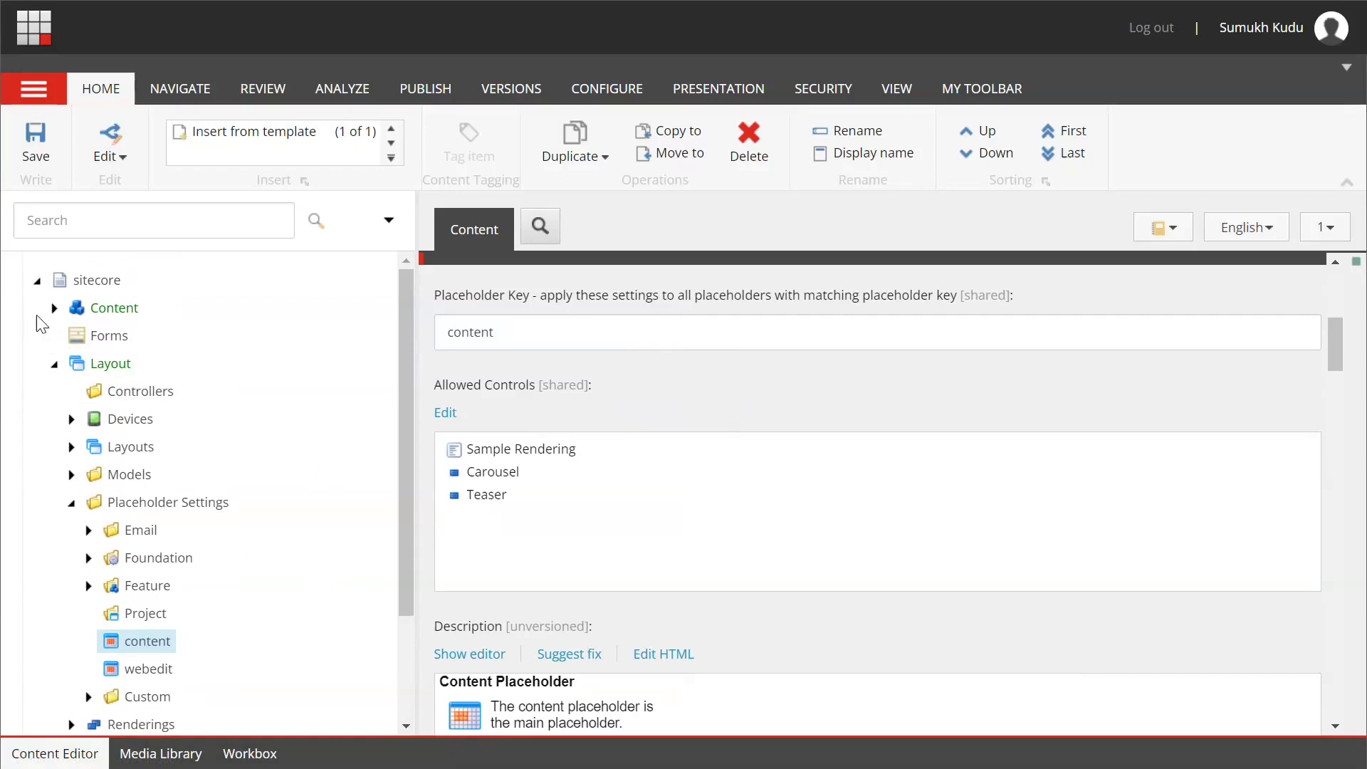
{"action": "left_click", "coordinate": [54, 308]}
{"action": "left_click", "coordinate": [71, 336]}
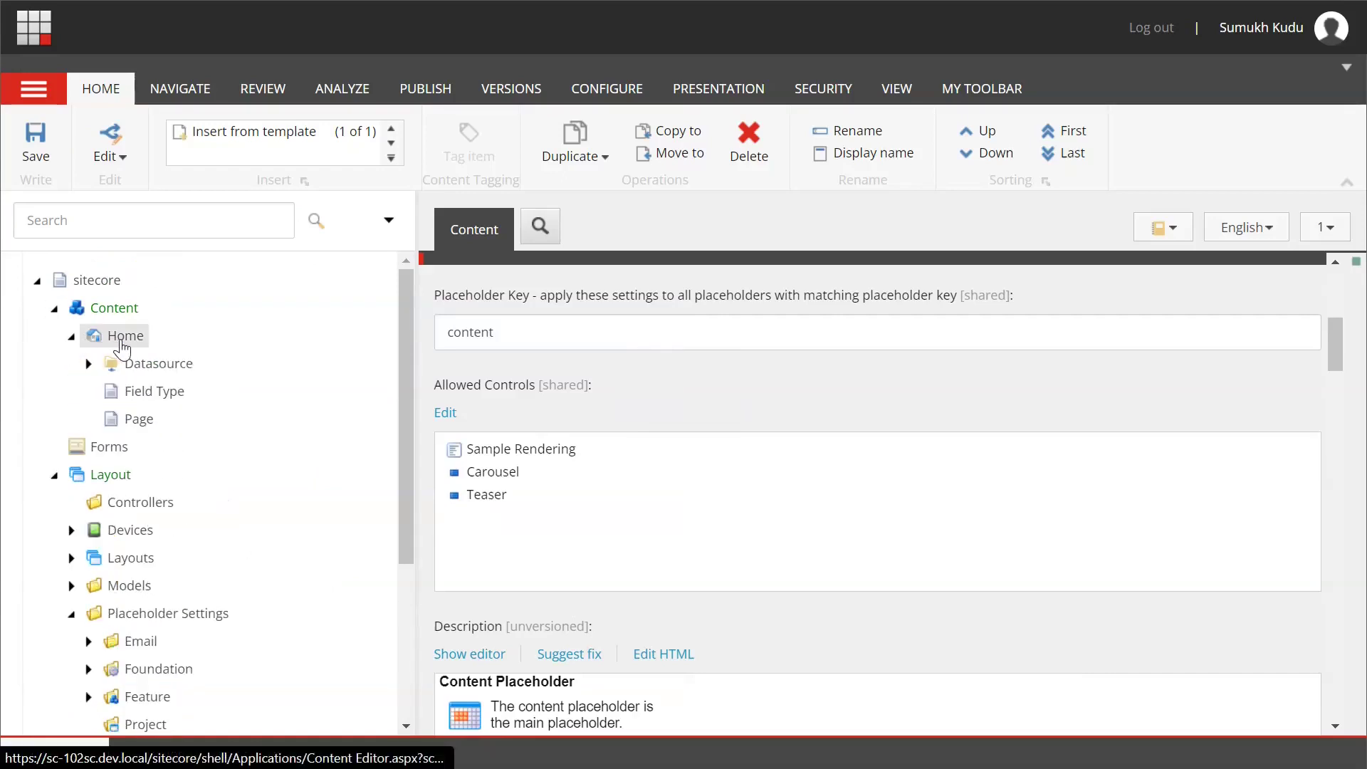
{"action": "right_click", "coordinate": [122, 335]}
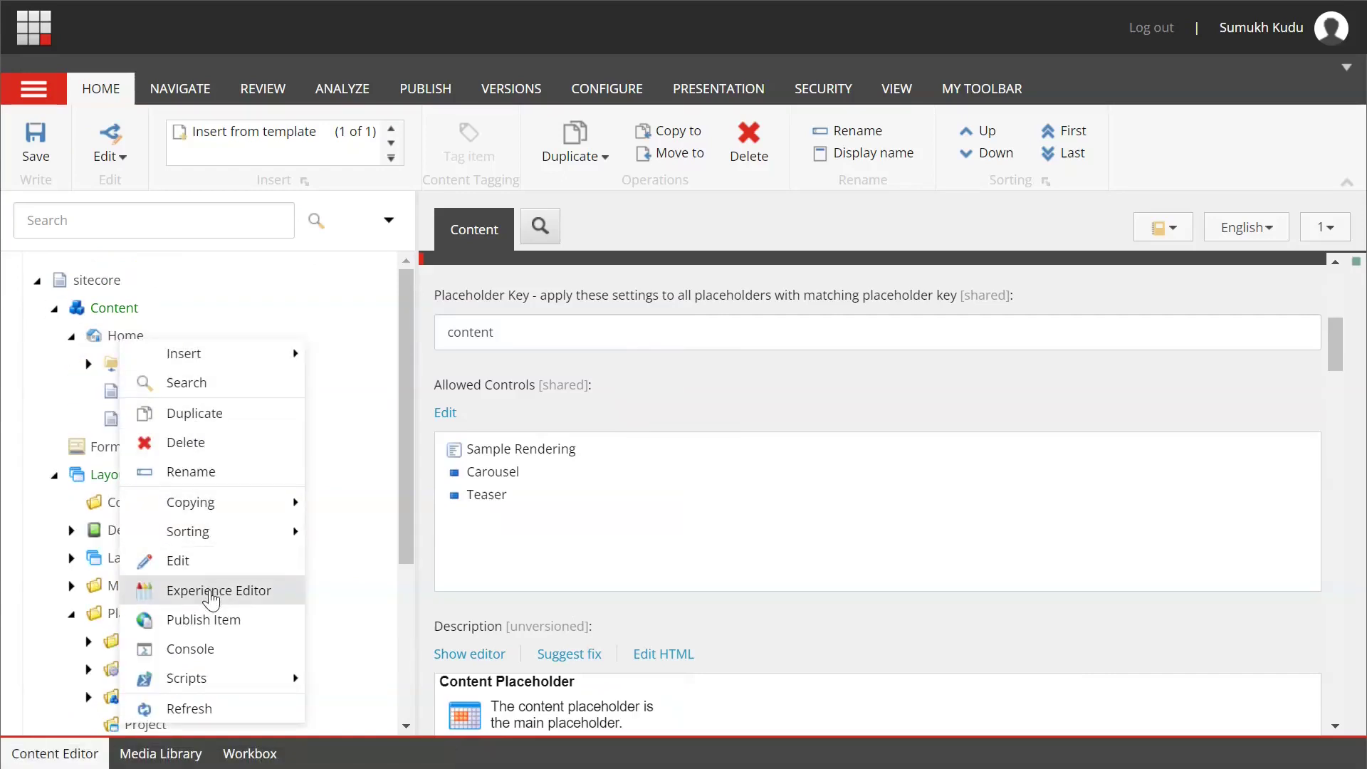
{"action": "left_click", "coordinate": [210, 591]}
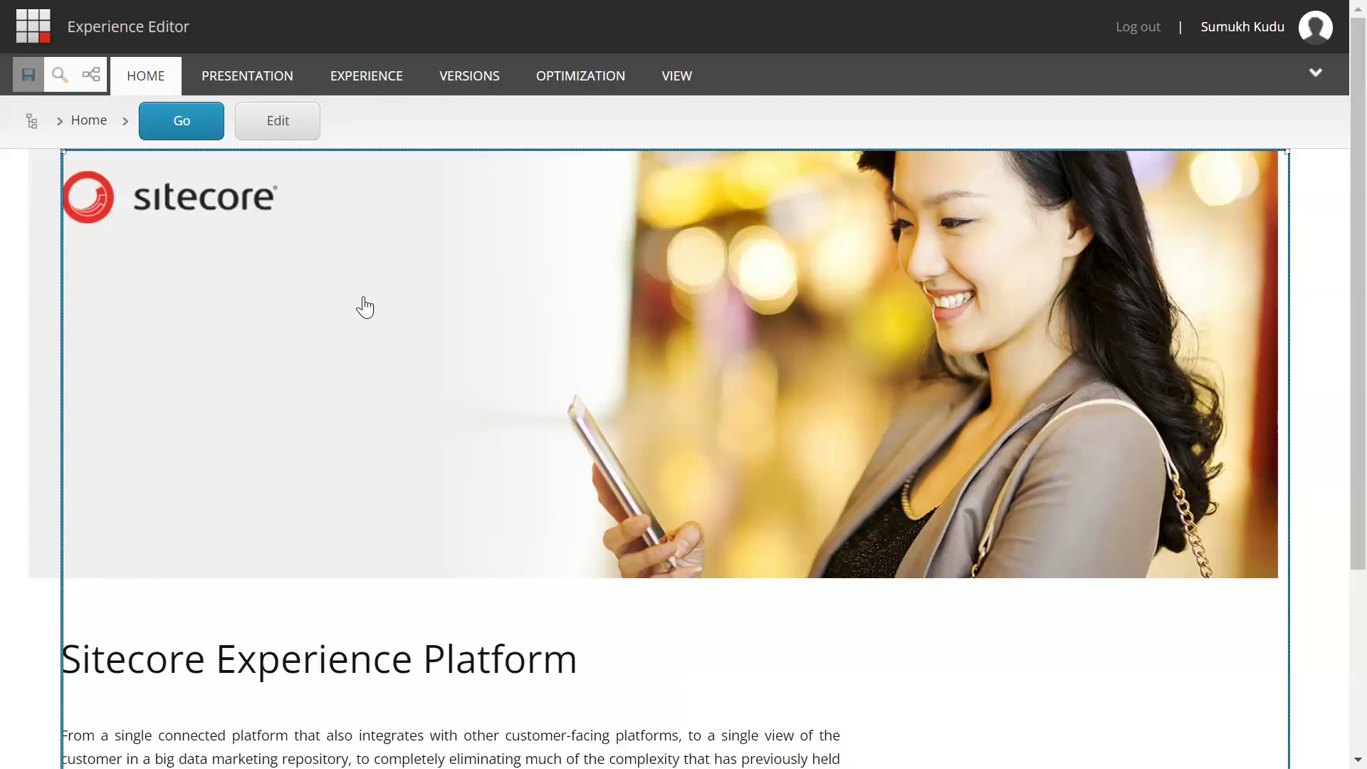
Step: Open the rendering picker from the Add here slot above the Home page heading
{"action": "scroll", "coordinate": [365, 308], "scroll_direction": "down", "scroll_amount": 3}
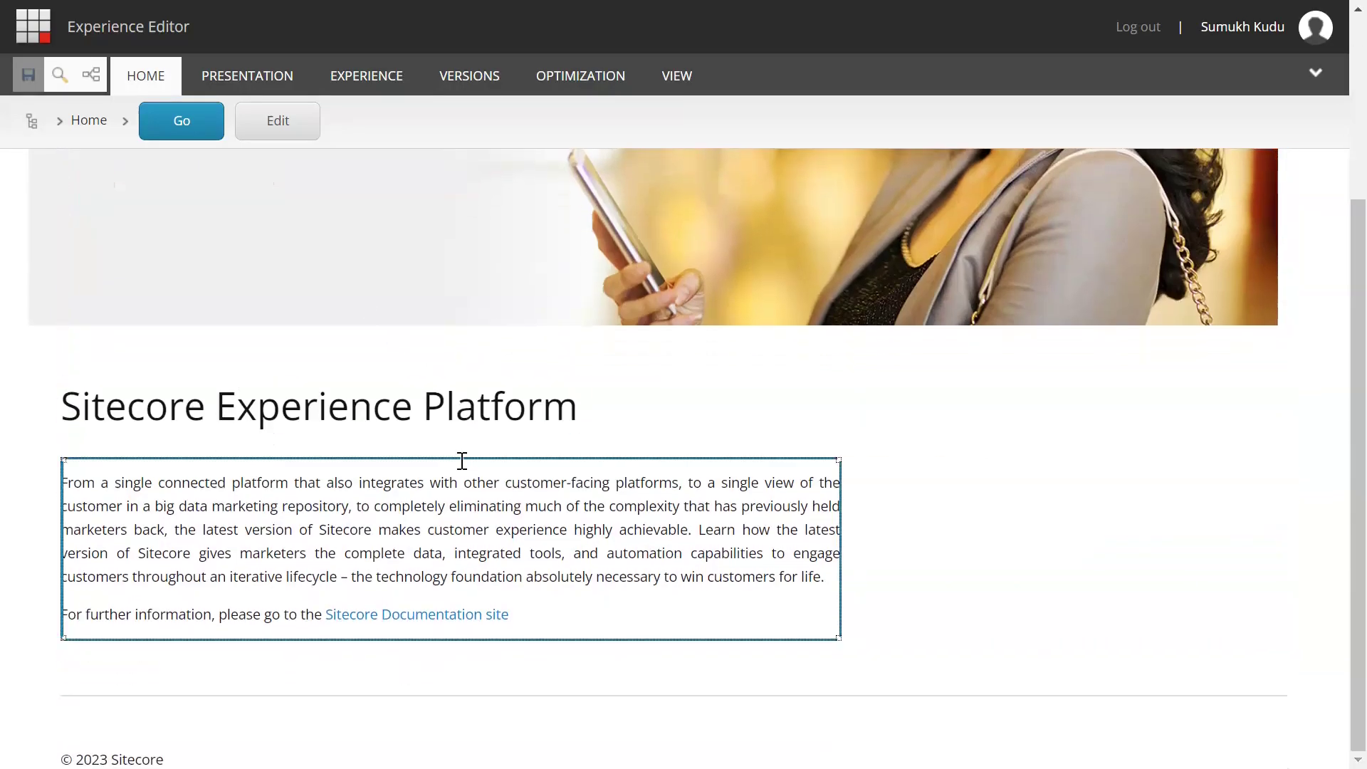
{"action": "left_click", "coordinate": [748, 403]}
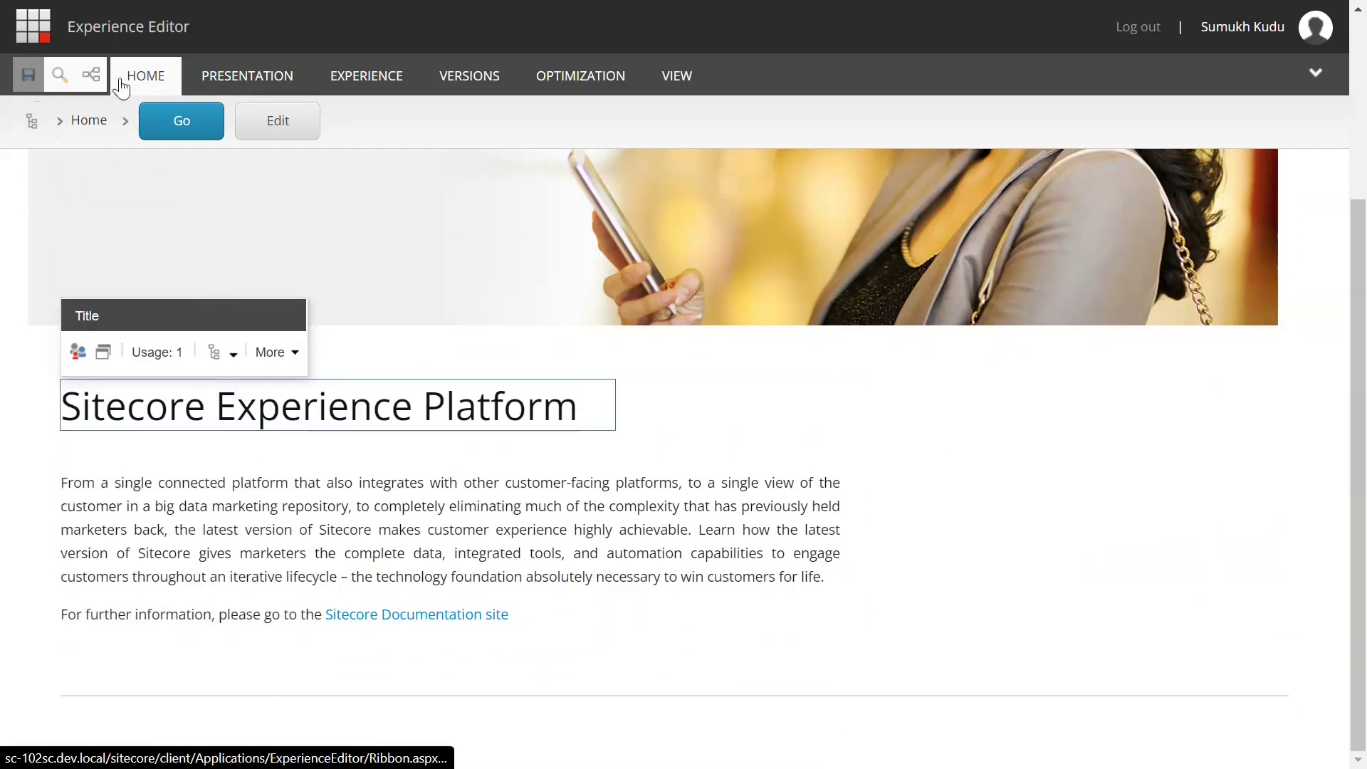
{"action": "left_click", "coordinate": [91, 75]}
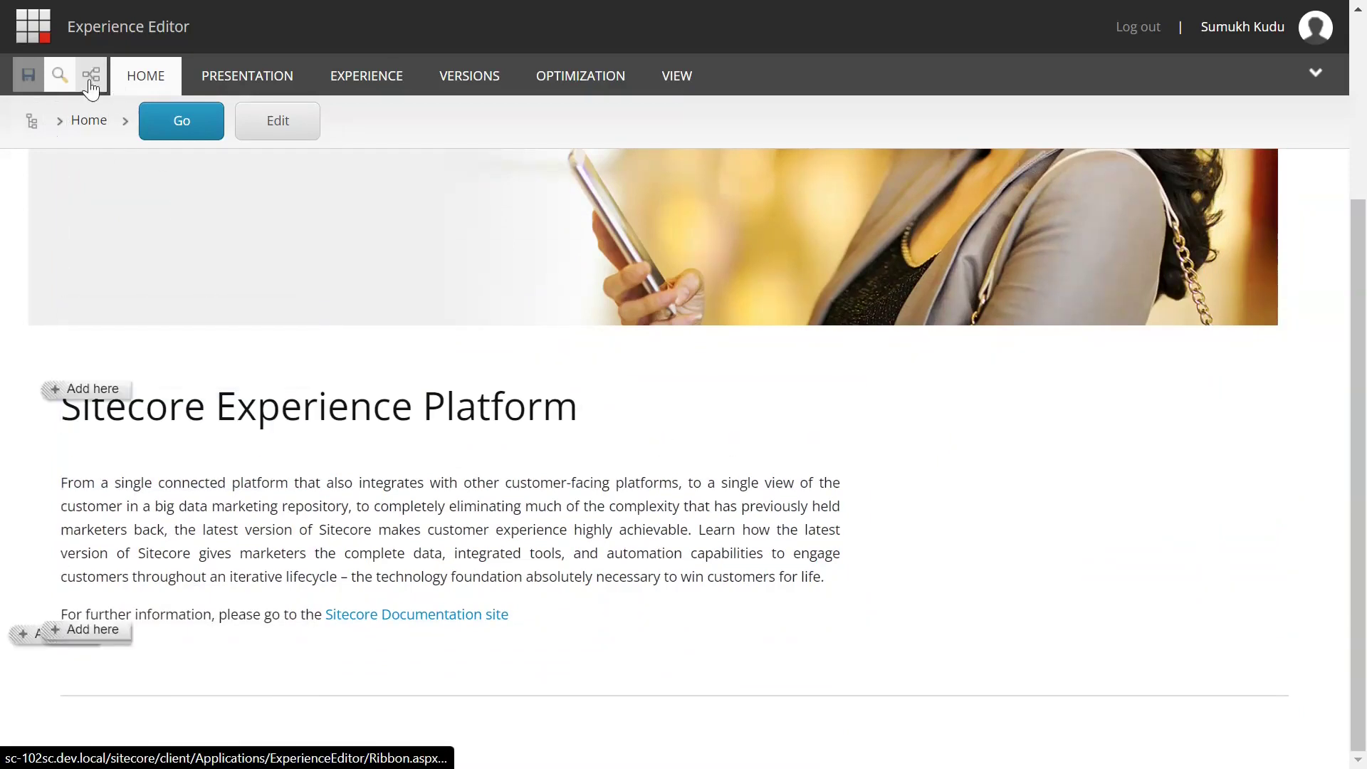
{"action": "left_click", "coordinate": [92, 388]}
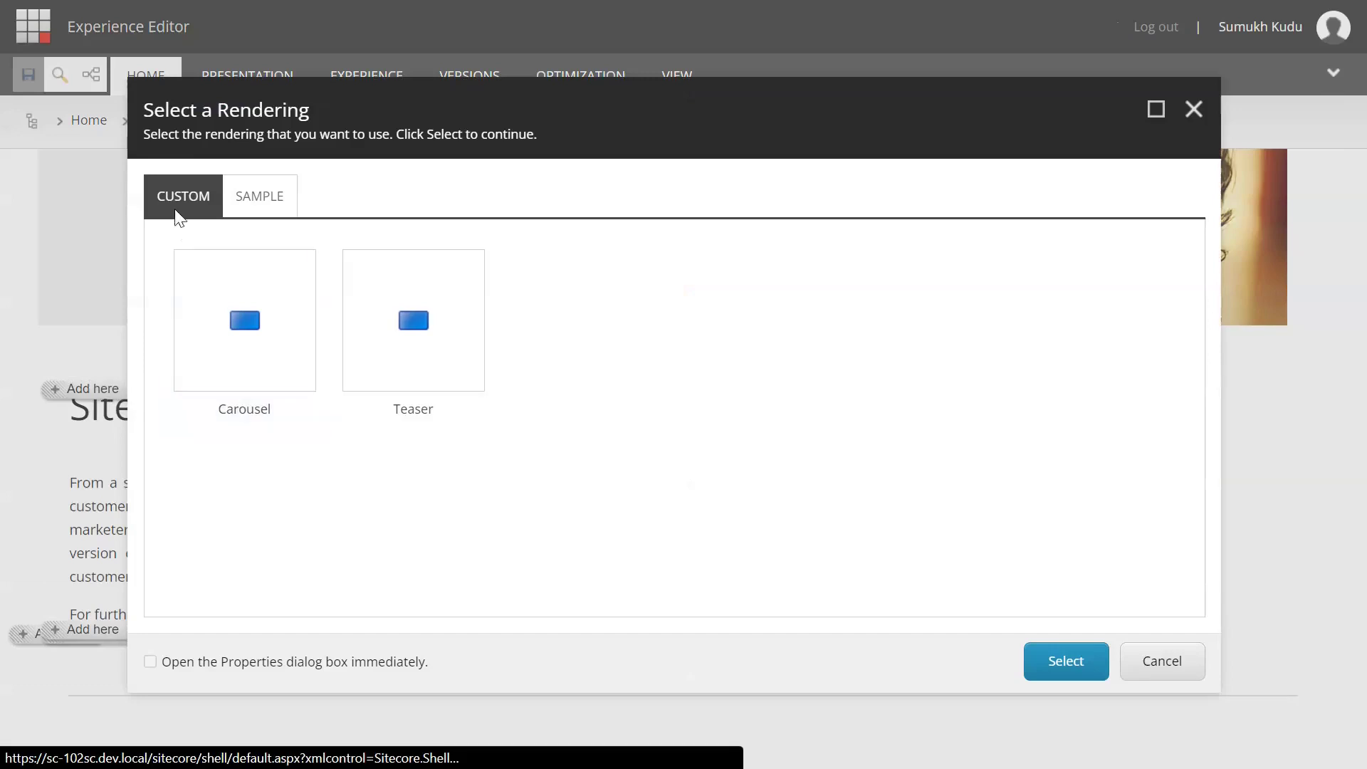